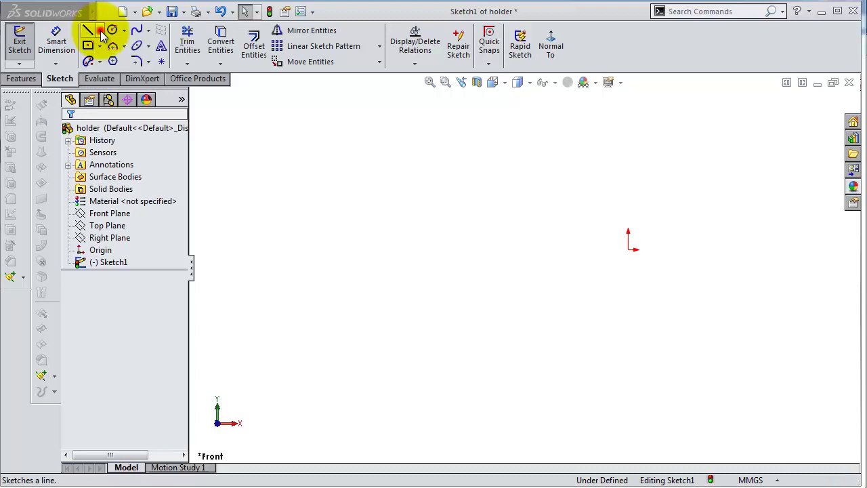
Draw a vertical centerline through the origin and a horizontal centerline running left from its midpoint.
{"action": "left_click", "coordinate": [100, 33]}
{"action": "left_click", "coordinate": [111, 58]}
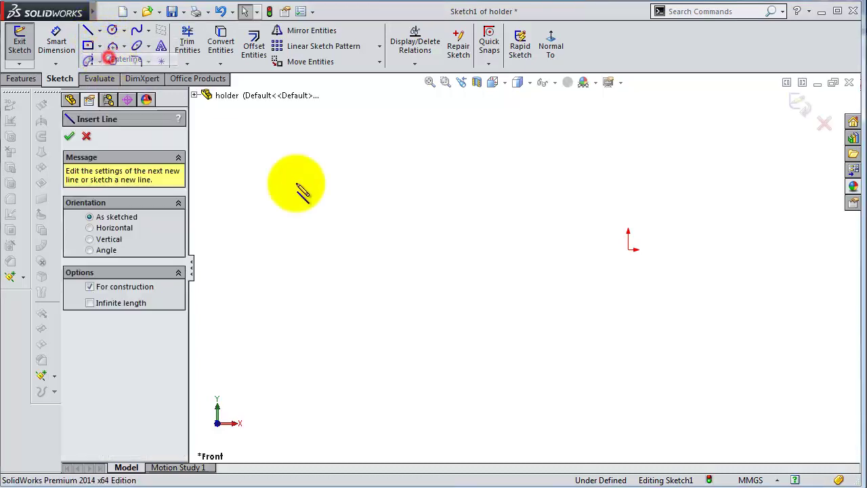
{"action": "left_click", "coordinate": [628, 169]}
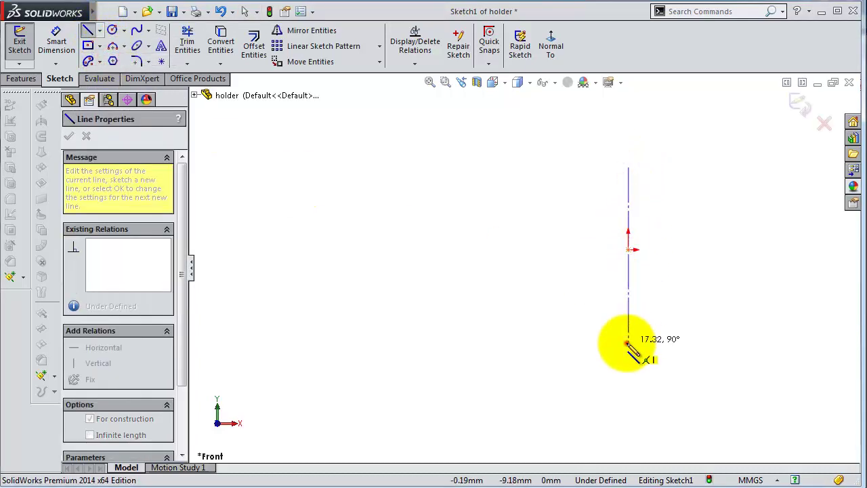
{"action": "double_click", "coordinate": [627, 345]}
{"action": "left_click", "coordinate": [628, 250]}
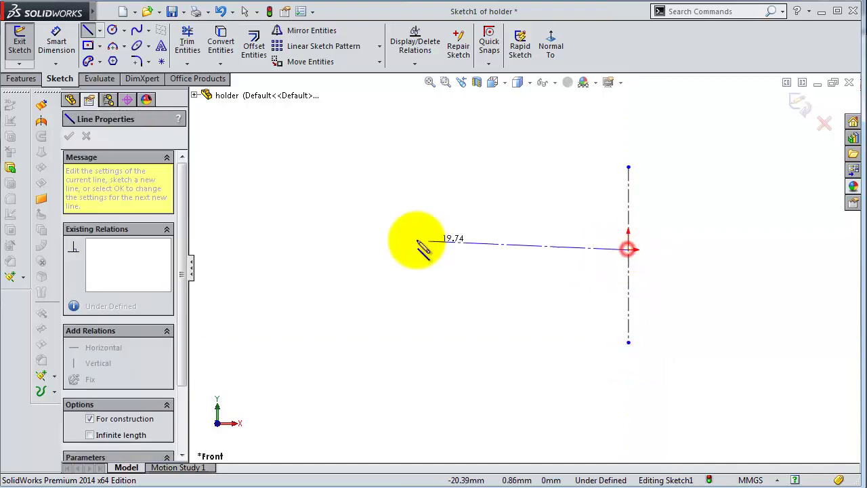
{"action": "double_click", "coordinate": [410, 249]}
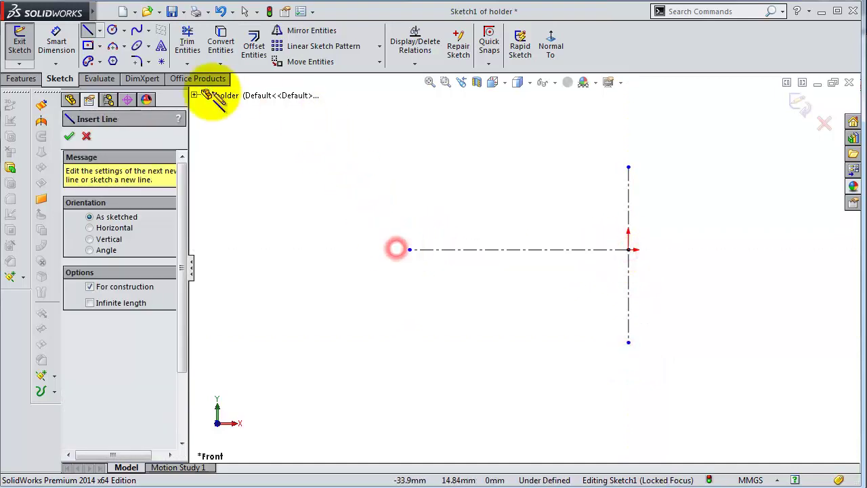
{"action": "left_click", "coordinate": [112, 30]}
Draw two small circles, one above and one below the horizontal centerline.
{"action": "scroll", "coordinate": [440, 197], "scroll_direction": "down", "scroll_amount": 3}
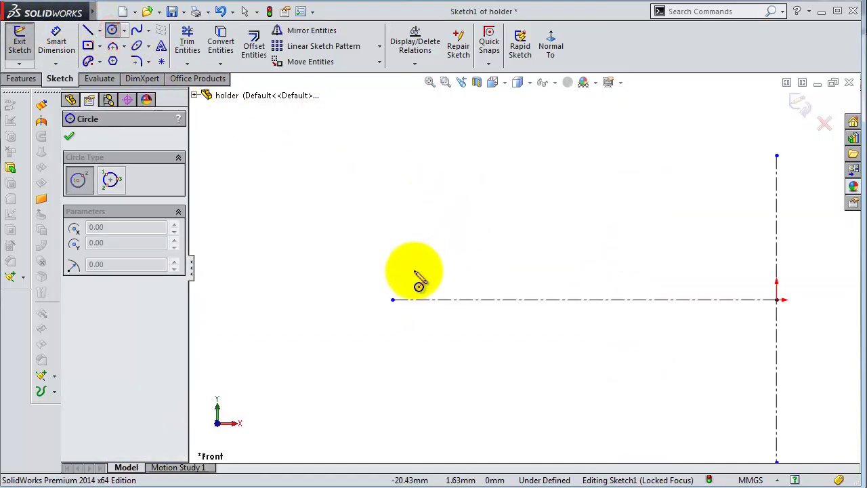
{"action": "left_click", "coordinate": [412, 267]}
{"action": "left_click", "coordinate": [397, 257]}
{"action": "left_click", "coordinate": [413, 322]}
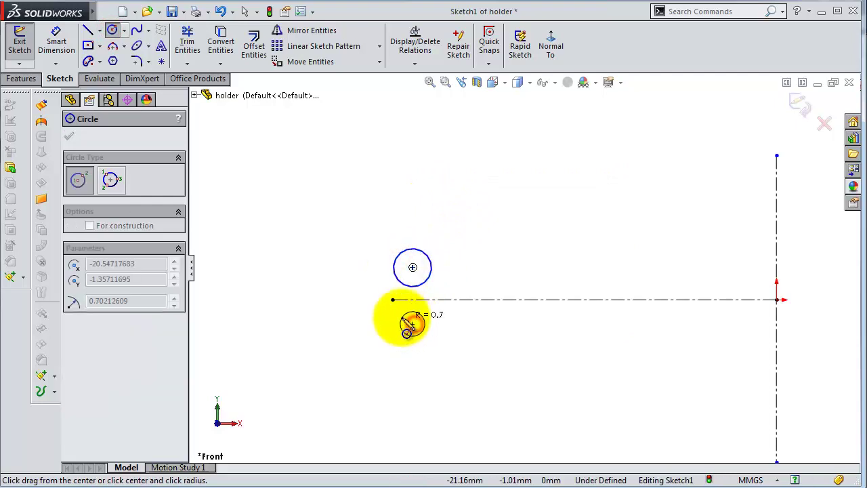
{"action": "left_click", "coordinate": [401, 313]}
{"action": "scroll", "coordinate": [476, 282], "scroll_direction": "down", "scroll_amount": 2}
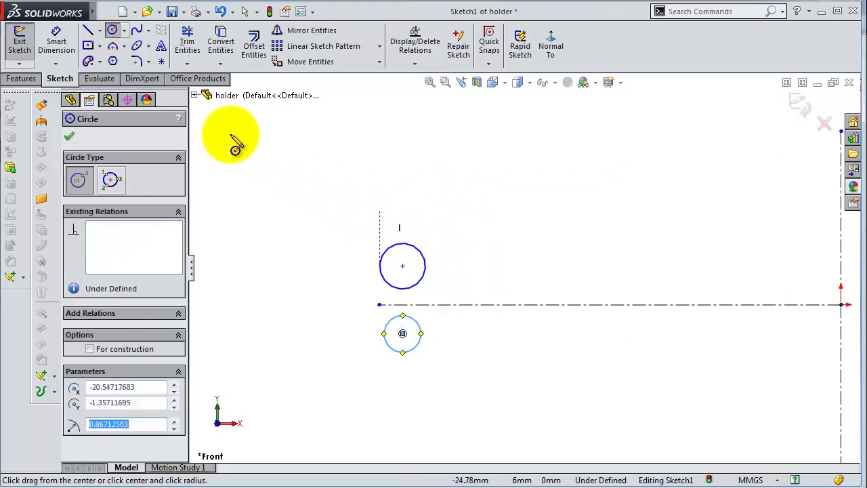
{"action": "key", "text": "Escape"}
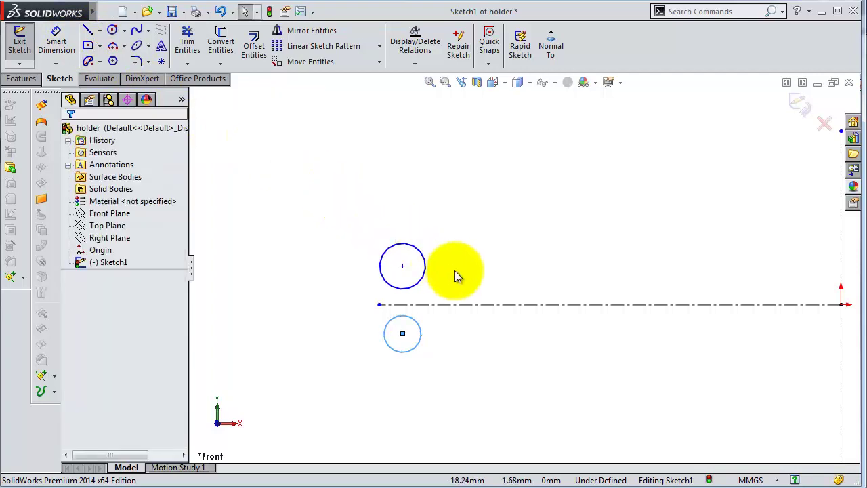
Make the two circle centres symmetric about the horizontal centerline.
{"action": "left_click", "coordinate": [402, 266]}
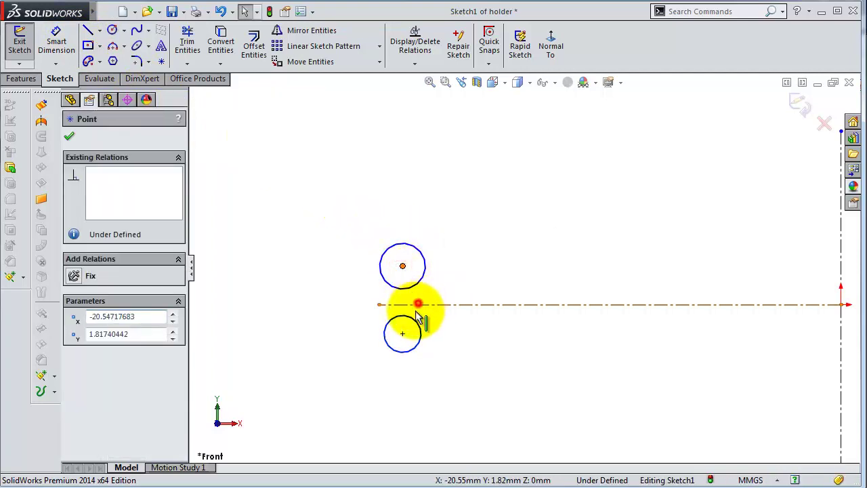
{"action": "left_click", "coordinate": [416, 304], "text": "ctrl"}
{"action": "left_click", "coordinate": [402, 333], "text": "ctrl"}
{"action": "left_click", "coordinate": [442, 273]}
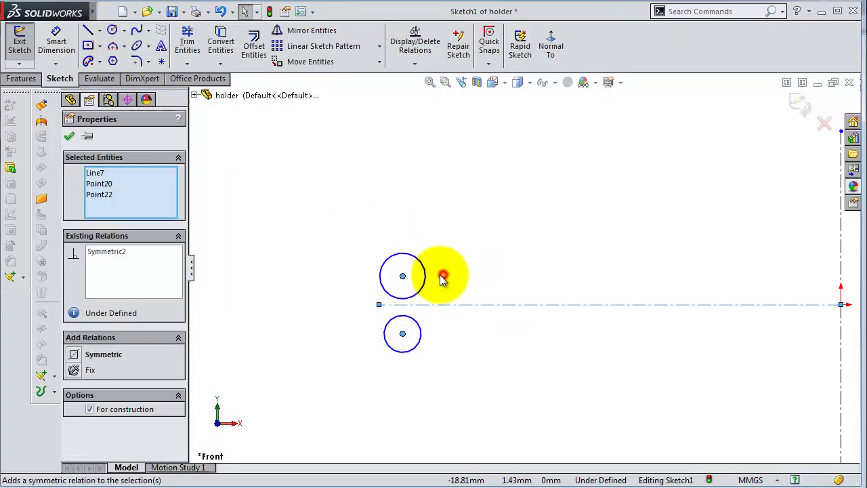
Dimension both circles to a 2 mm diameter.
{"action": "left_click", "coordinate": [68, 39]}
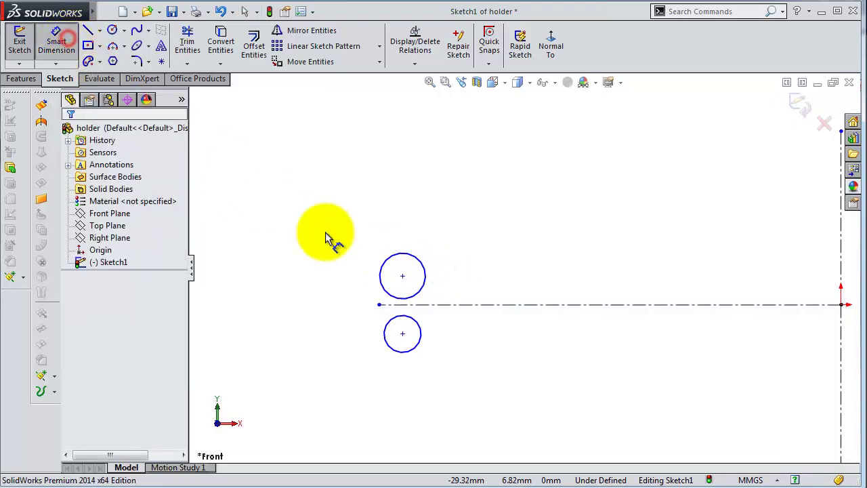
{"action": "left_click", "coordinate": [391, 261]}
{"action": "left_click", "coordinate": [391, 232]}
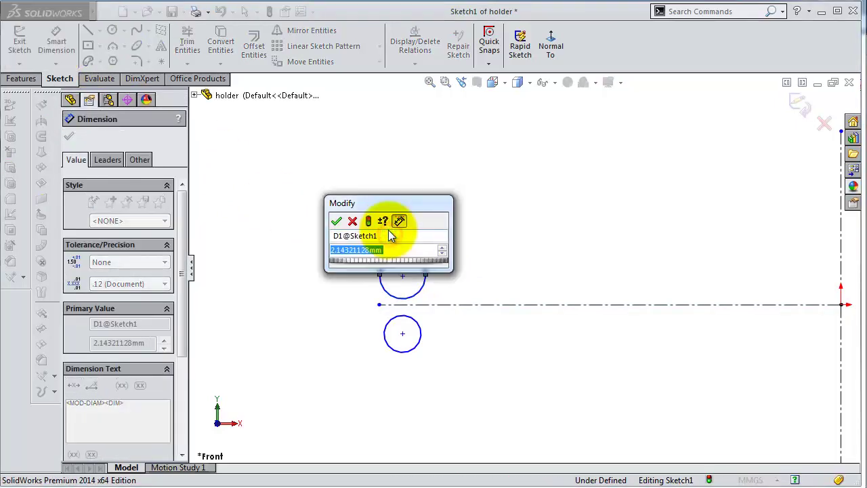
{"action": "type", "text": "2"}
{"action": "key", "text": "Return"}
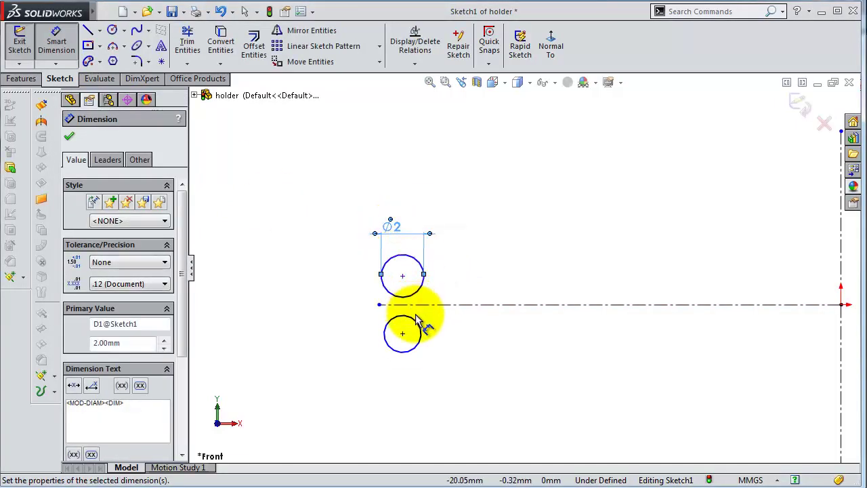
{"action": "scroll", "coordinate": [393, 321], "scroll_direction": "down", "scroll_amount": 2}
{"action": "left_click", "coordinate": [436, 341]}
{"action": "left_click", "coordinate": [449, 344]}
{"action": "type", "text": "2"}
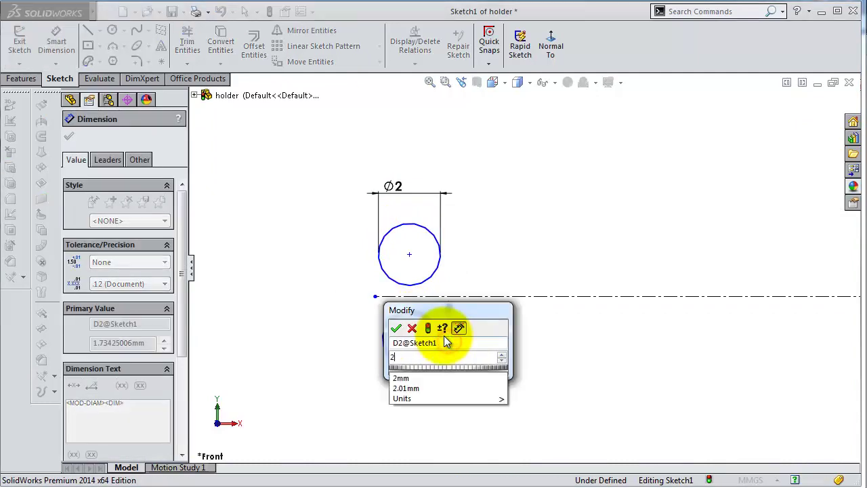
{"action": "key", "text": "Return"}
Set the spacing between the circle centres to 2.01 mm.
{"action": "left_click", "coordinate": [409, 338]}
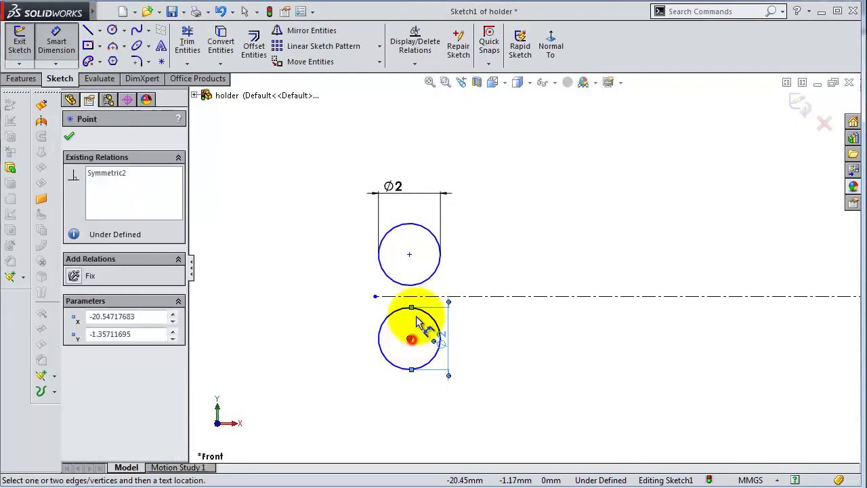
{"action": "left_click", "coordinate": [409, 255]}
{"action": "left_click", "coordinate": [323, 281]}
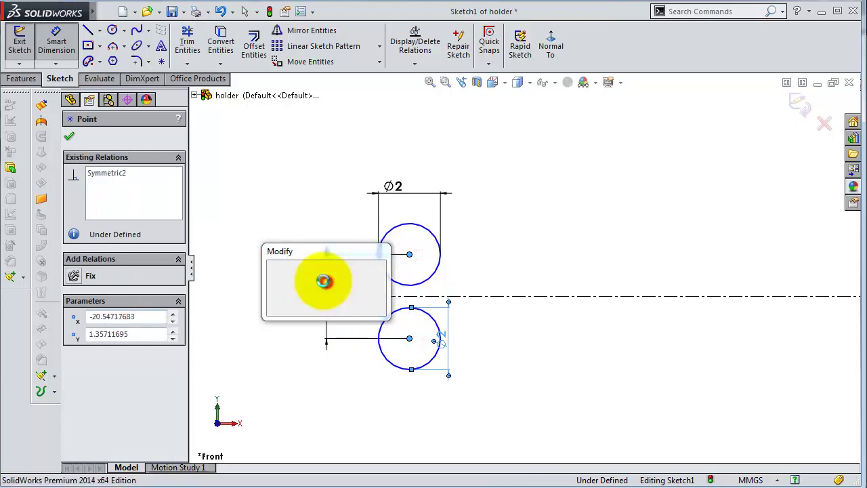
{"action": "type", "text": "2."}
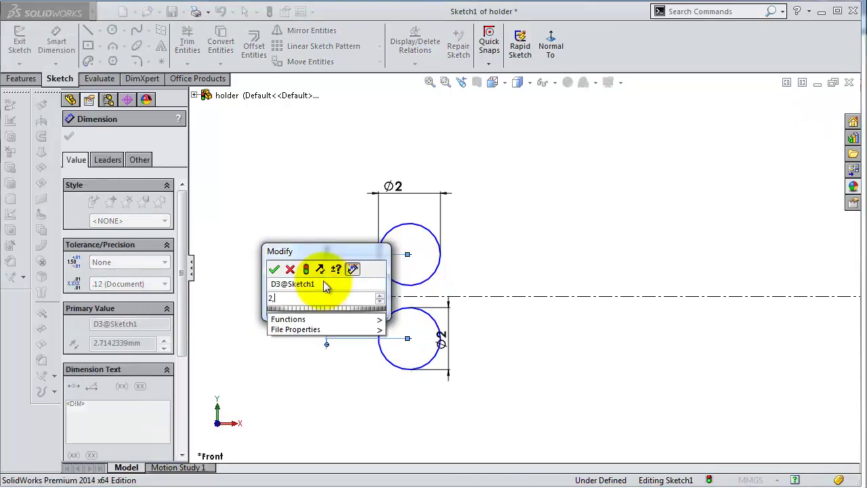
{"action": "type", "text": "1"}
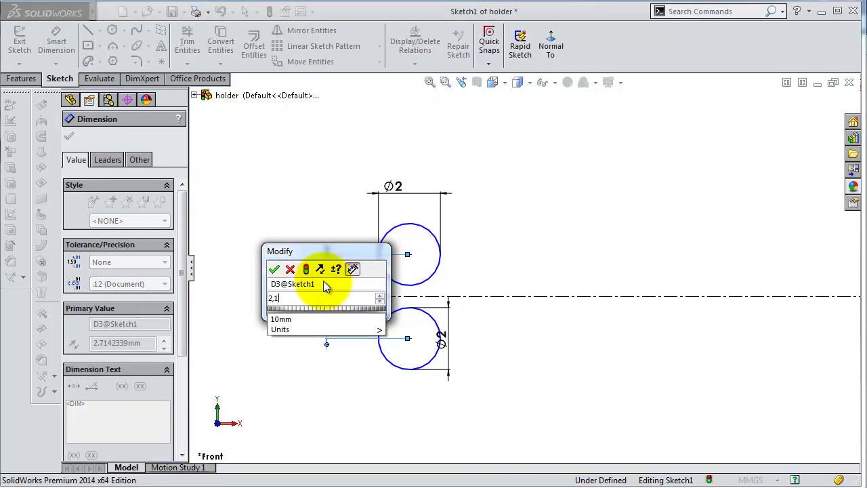
{"action": "key", "text": "Return"}
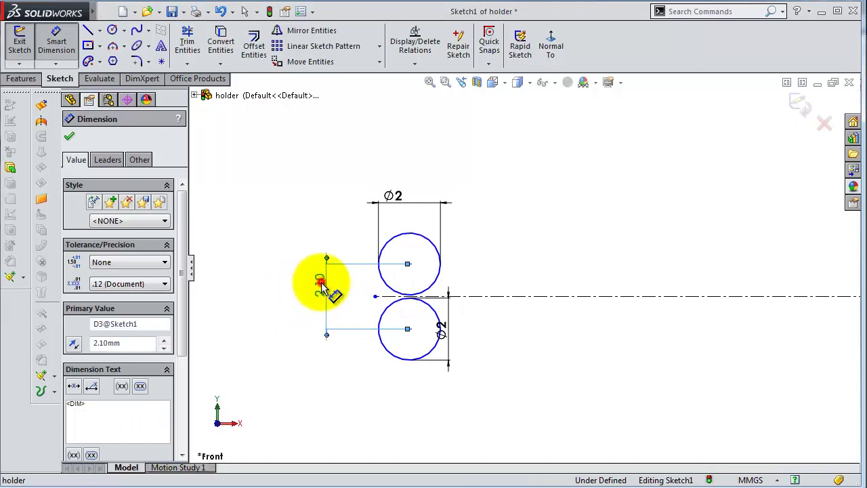
{"action": "double_click", "coordinate": [321, 284]}
{"action": "type", "text": "2.01"}
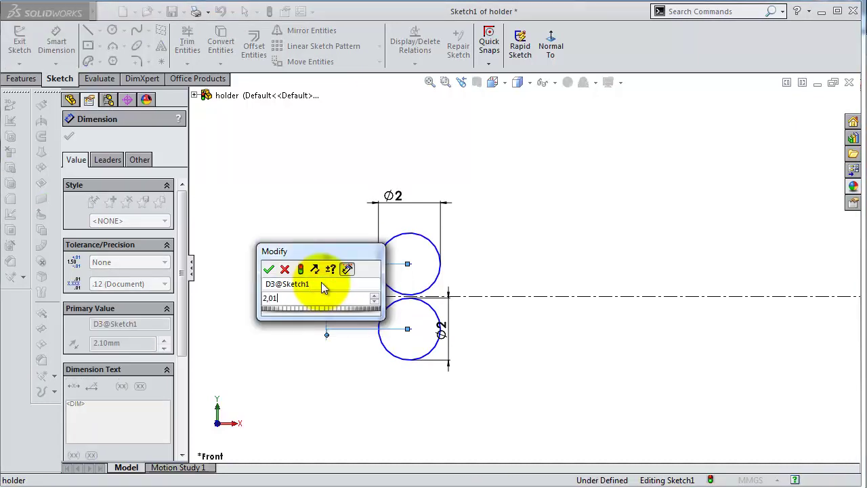
{"action": "key", "text": "Return"}
Set the circles 16 mm from the vertical centerline.
{"action": "scroll", "coordinate": [453, 312], "scroll_direction": "up", "scroll_amount": 2}
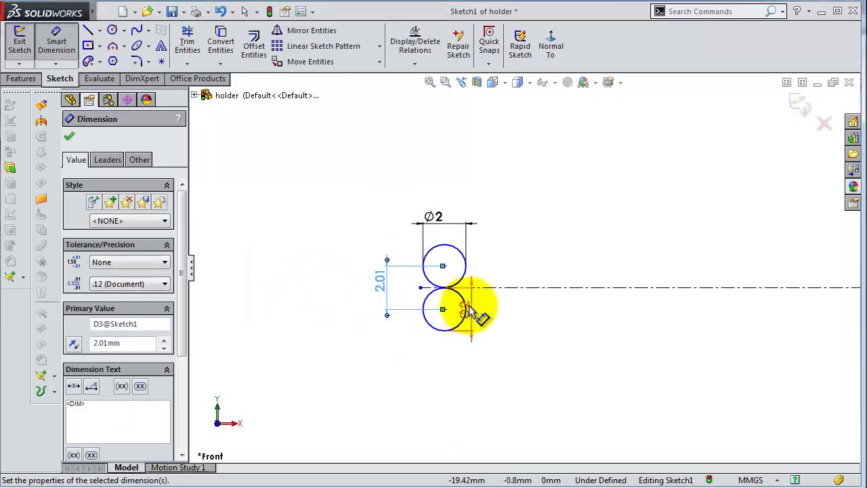
{"action": "scroll", "coordinate": [474, 315], "scroll_direction": "up", "scroll_amount": 1}
{"action": "left_click", "coordinate": [478, 310]}
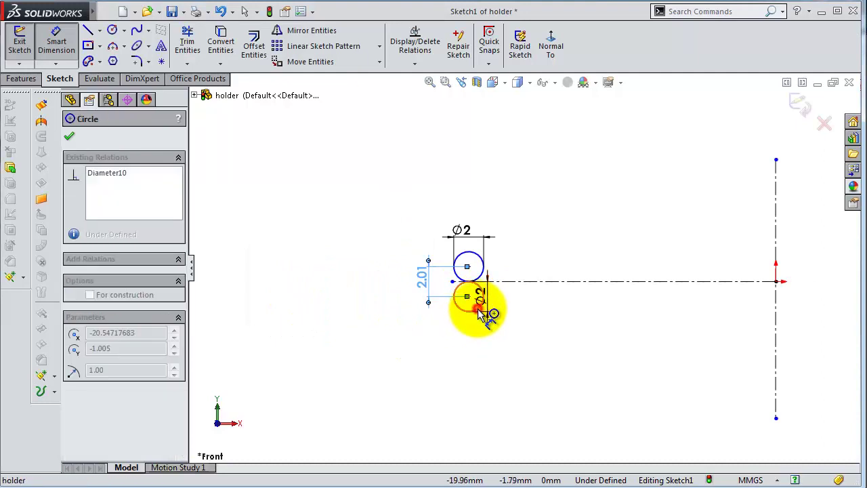
{"action": "left_click", "coordinate": [776, 284]}
{"action": "left_click", "coordinate": [717, 315]}
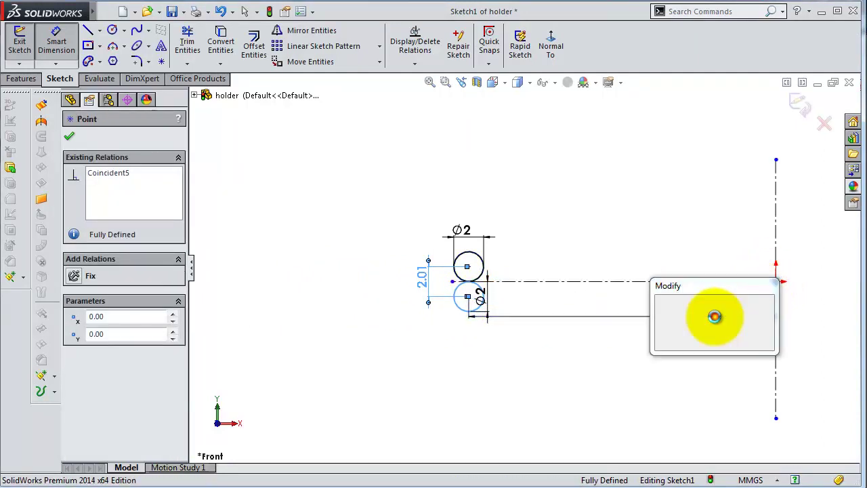
{"action": "type", "text": "16"}
{"action": "key", "text": "Return"}
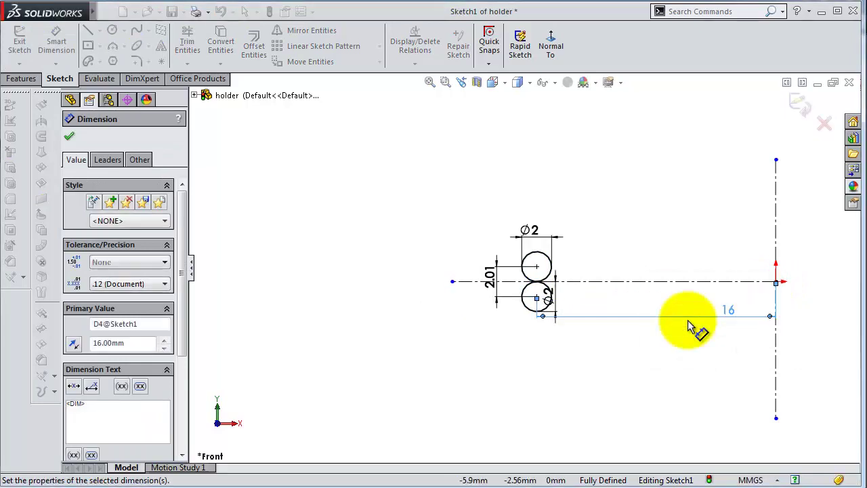
{"action": "scroll", "coordinate": [671, 284], "scroll_direction": "down", "scroll_amount": 2}
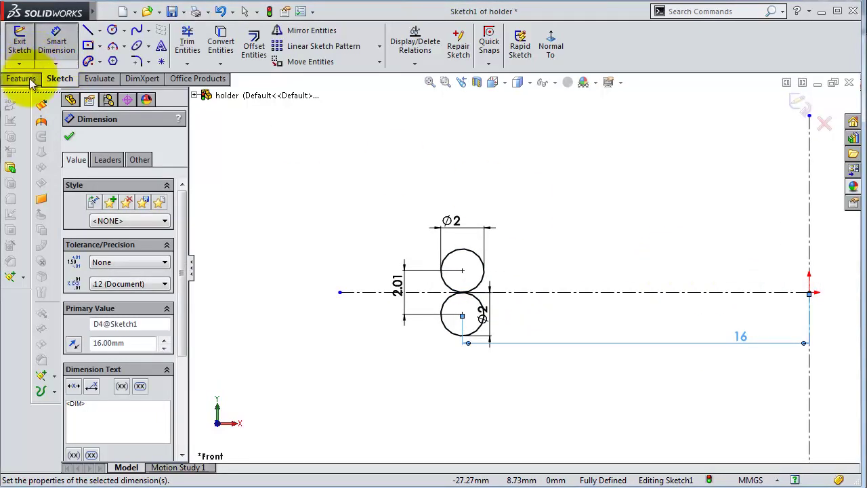
{"action": "left_click", "coordinate": [21, 78]}
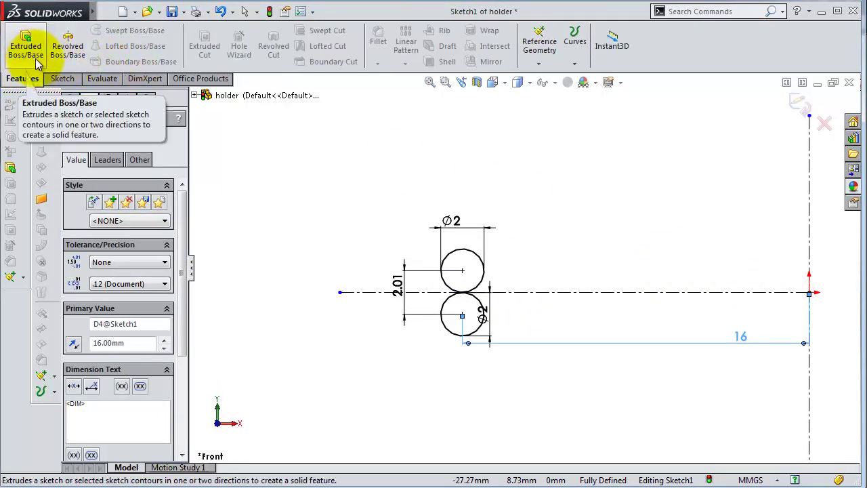
Revolve both circles 360° about the vertical centerline into two stacked rings.
{"action": "left_click", "coordinate": [68, 46]}
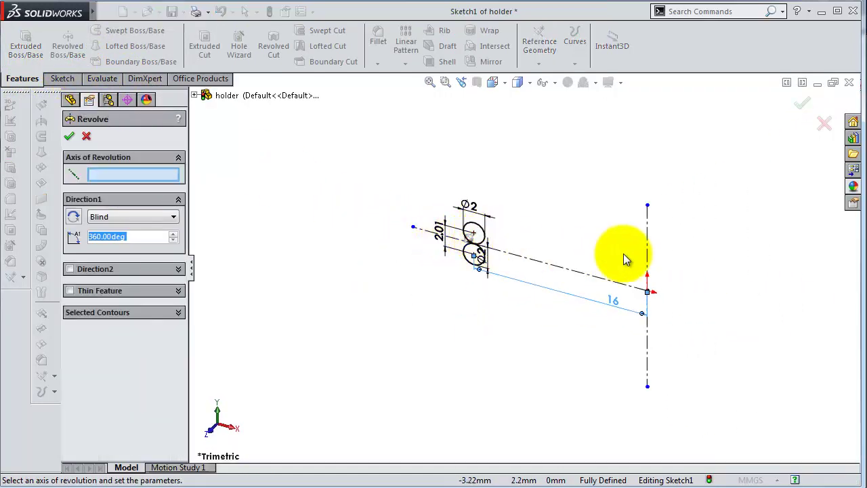
{"action": "left_click", "coordinate": [647, 246]}
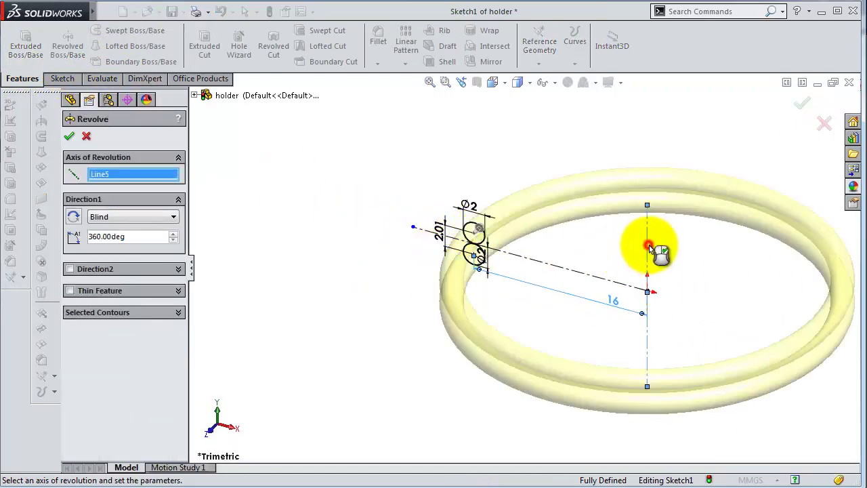
{"action": "left_click", "coordinate": [799, 104]}
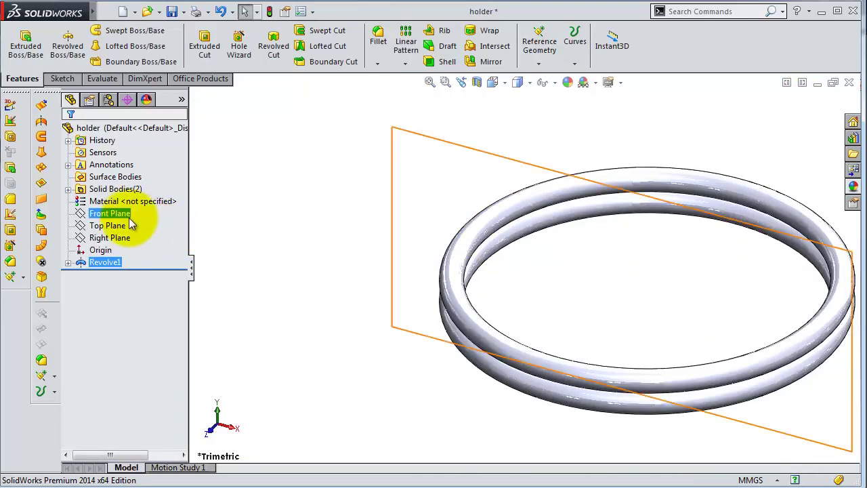
On the Top Plane, sketch a triangle apexed at the origin extending below the ring.
{"action": "left_click", "coordinate": [107, 225]}
{"action": "left_click", "coordinate": [120, 205]}
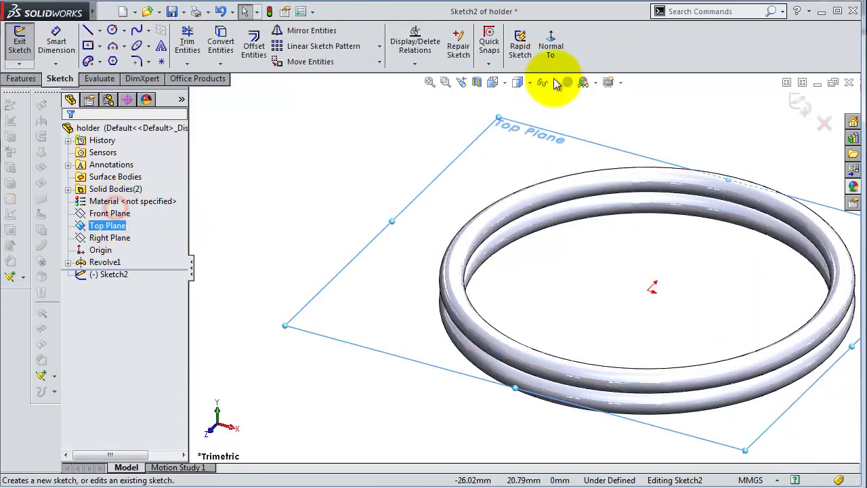
{"action": "left_click", "coordinate": [550, 46]}
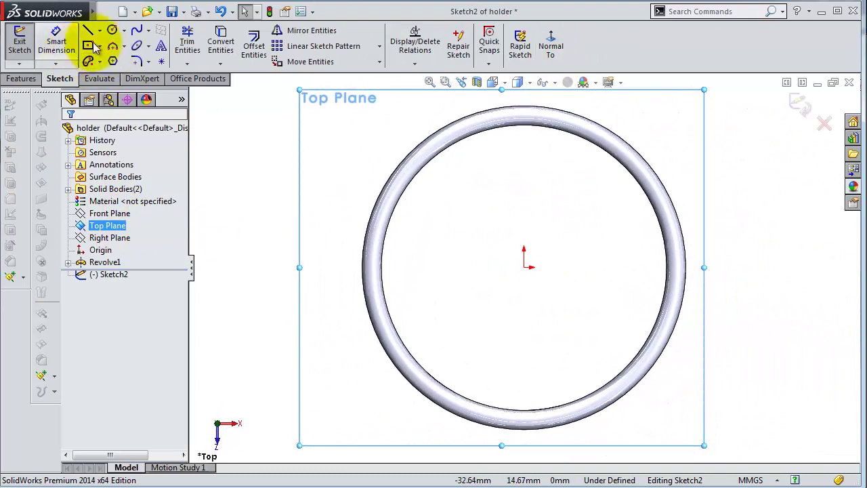
{"action": "left_click", "coordinate": [87, 30]}
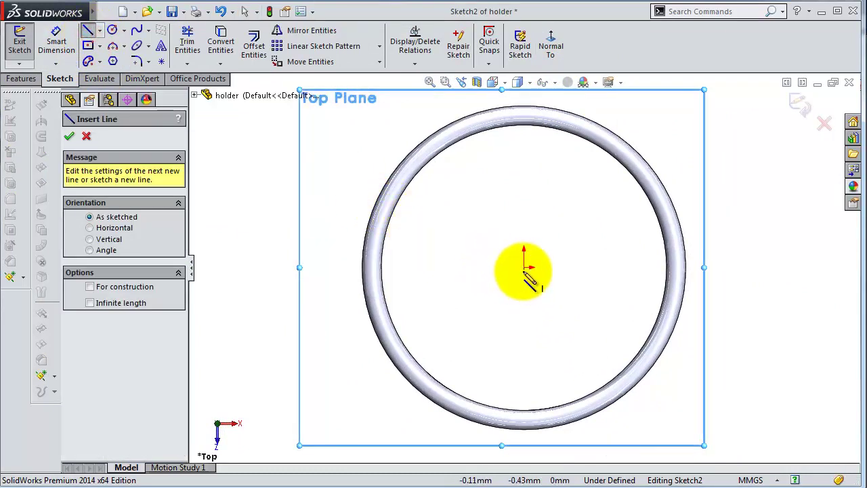
{"action": "left_click", "coordinate": [523, 268]}
{"action": "scroll", "coordinate": [525, 272], "scroll_direction": "up", "scroll_amount": 1}
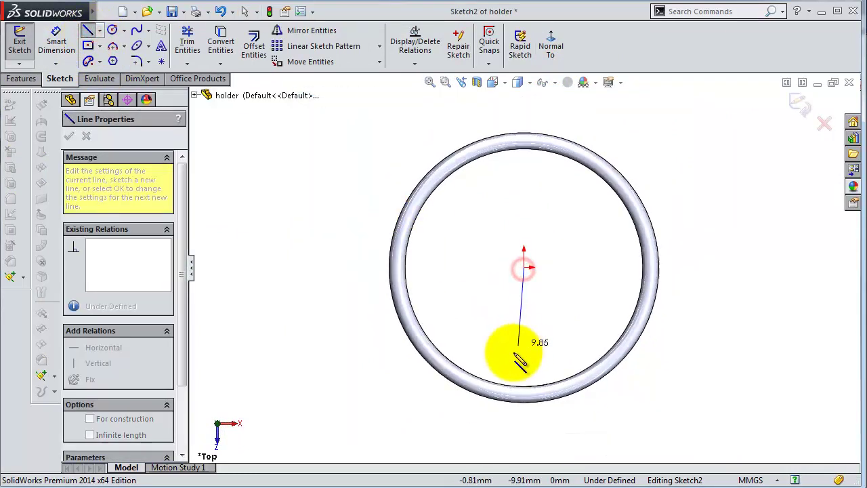
{"action": "left_click", "coordinate": [475, 411]}
{"action": "left_click", "coordinate": [568, 411]}
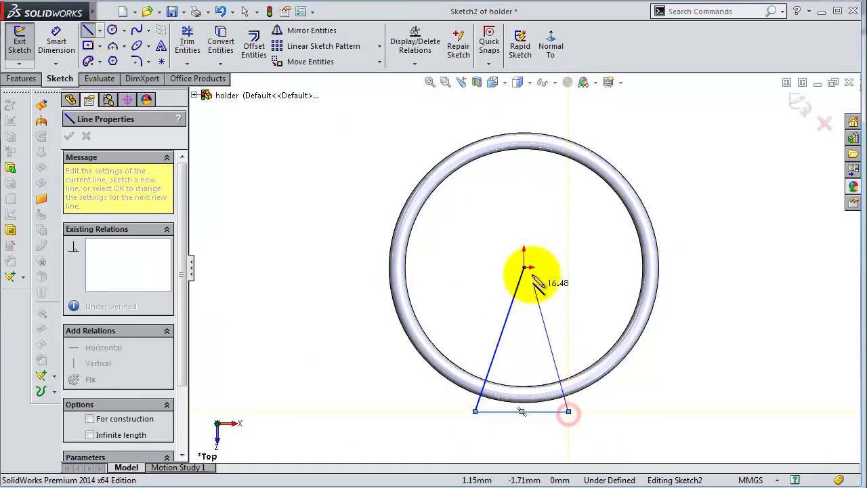
{"action": "left_click", "coordinate": [523, 268]}
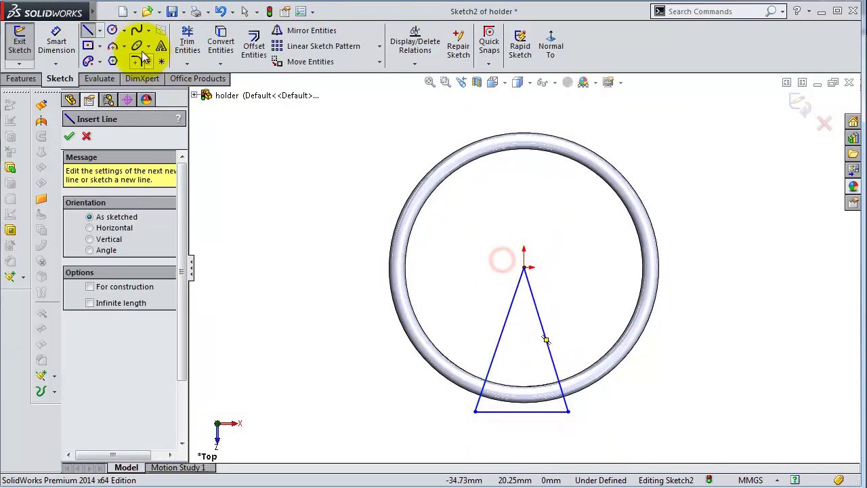
Add a vertical centerline running down from the origin past the triangle.
{"action": "left_click", "coordinate": [100, 31]}
{"action": "left_click", "coordinate": [111, 49]}
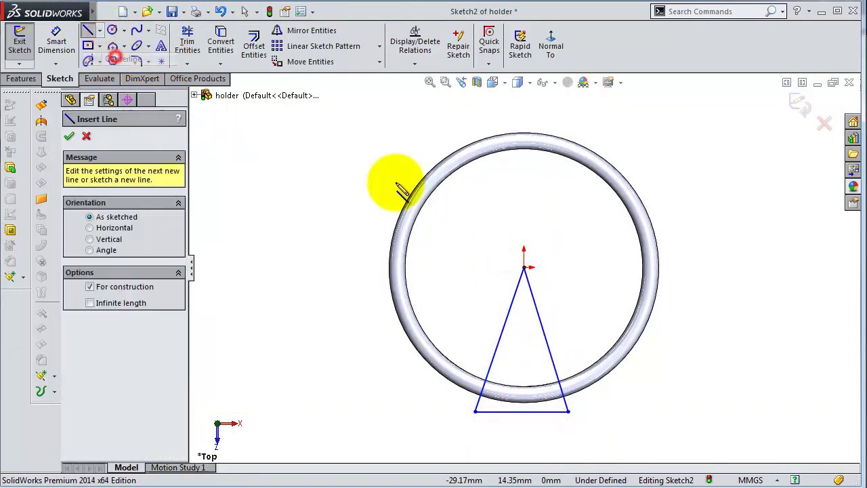
{"action": "left_click", "coordinate": [525, 268]}
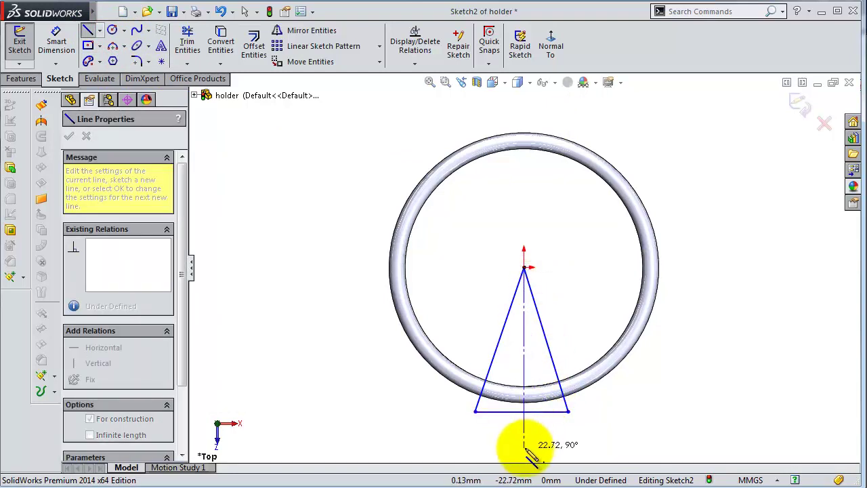
{"action": "left_click", "coordinate": [524, 446]}
Make the triangle base tangent to the ring and its sides symmetric about the centerline.
{"action": "key", "text": "Escape"}
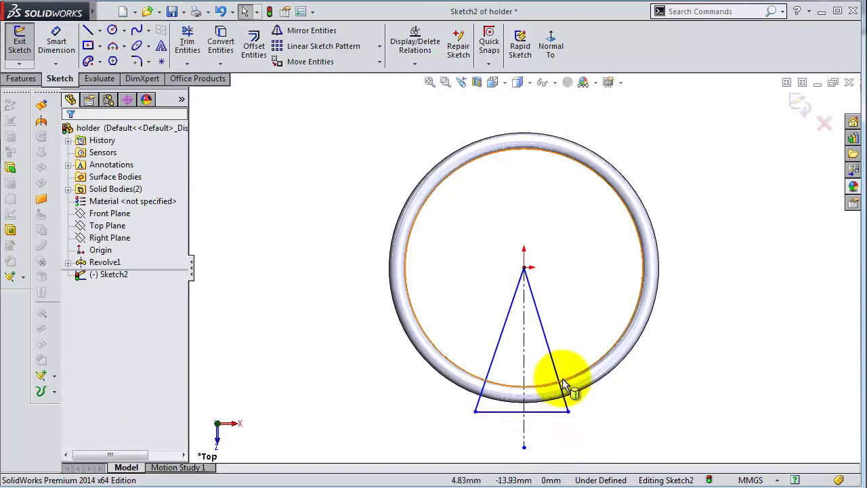
{"action": "scroll", "coordinate": [545, 417], "scroll_direction": "down", "scroll_amount": 3}
{"action": "left_click", "coordinate": [539, 377]}
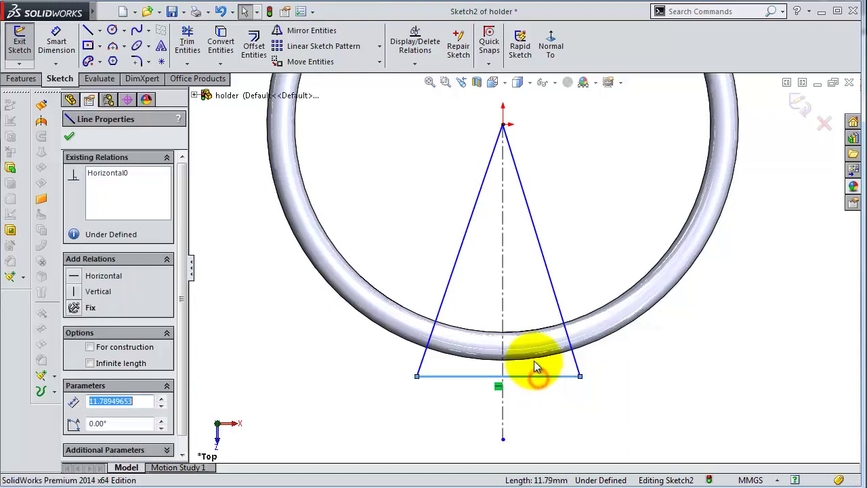
{"action": "left_click", "coordinate": [534, 360], "text": "ctrl"}
{"action": "left_click", "coordinate": [569, 303]}
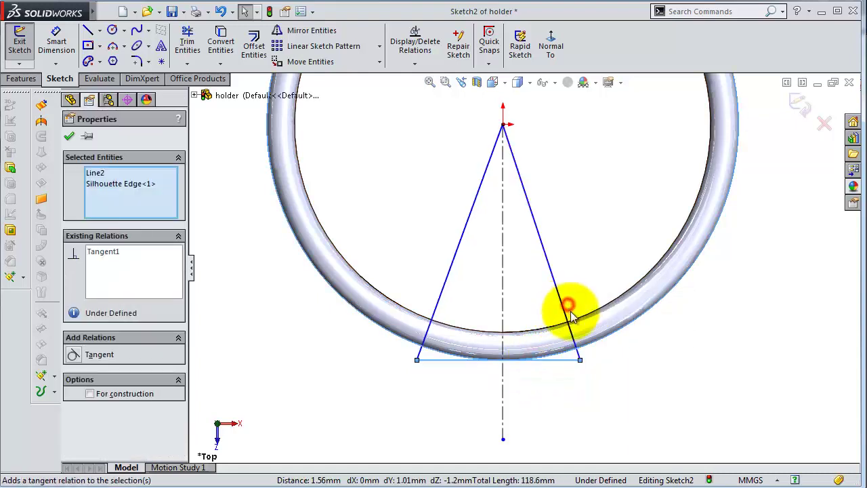
{"action": "left_click", "coordinate": [621, 402]}
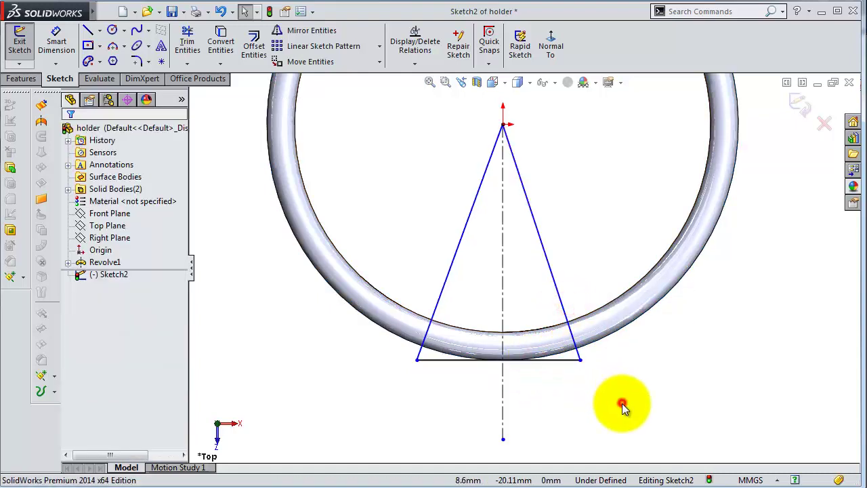
{"action": "left_click", "coordinate": [455, 247]}
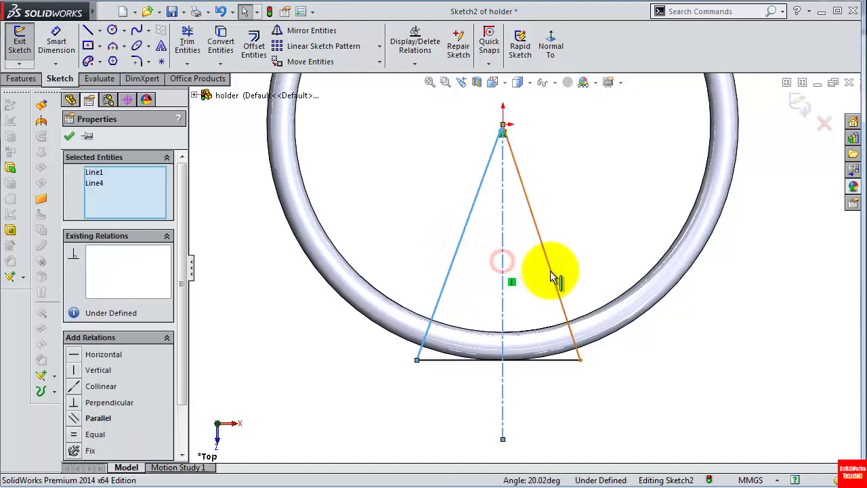
{"action": "left_click", "coordinate": [552, 274], "text": "ctrl"}
{"action": "left_click", "coordinate": [657, 215]}
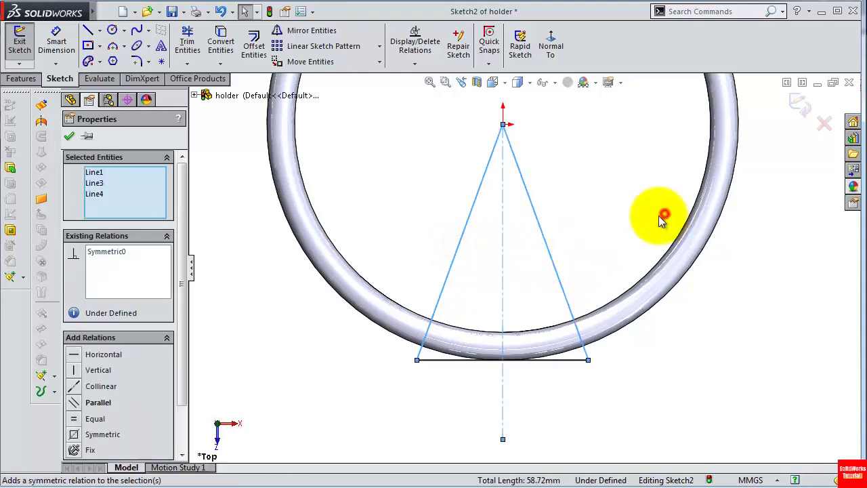
Dimension the triangle base to 9 mm and start an Extruded Cut from the sketch.
{"action": "left_click", "coordinate": [53, 45]}
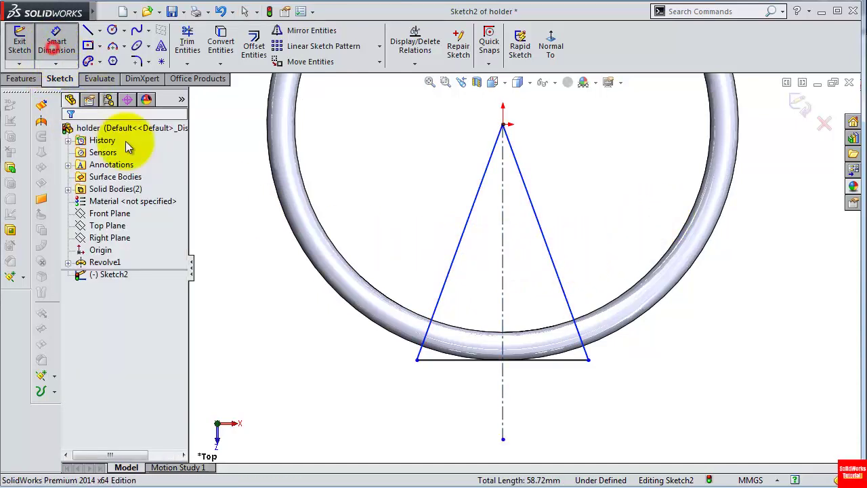
{"action": "left_click", "coordinate": [476, 366]}
{"action": "left_click", "coordinate": [482, 388]}
{"action": "type", "text": "9"}
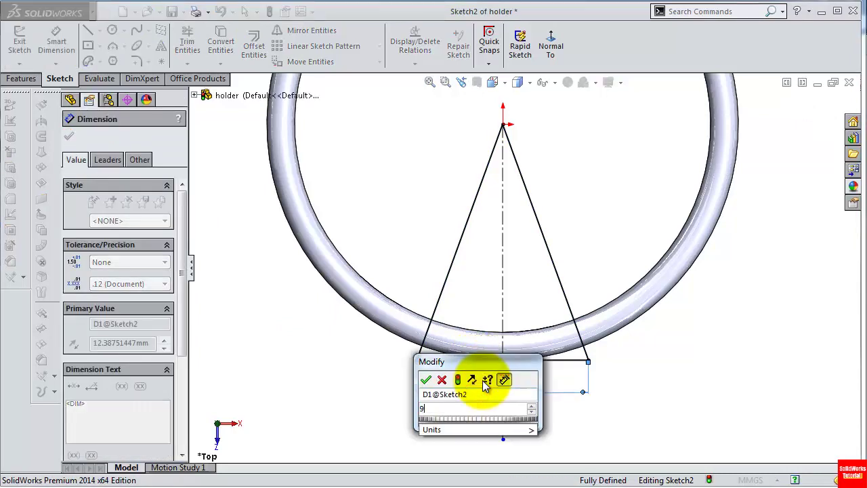
{"action": "key", "text": "Return"}
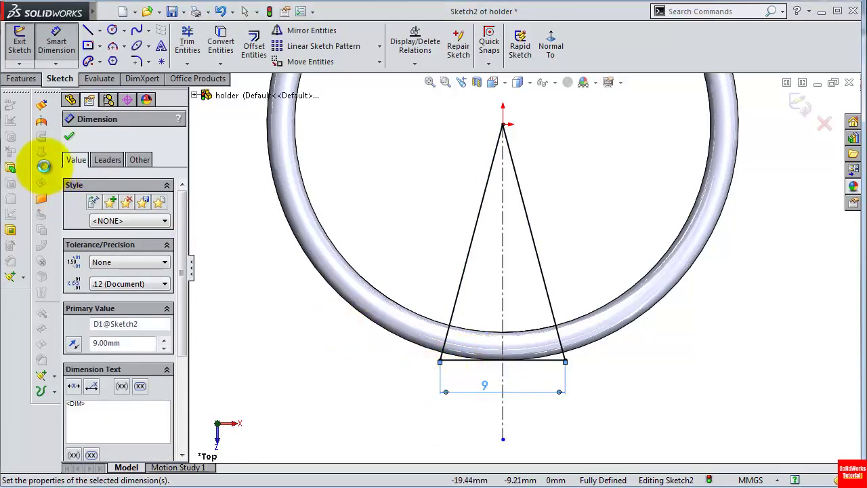
{"action": "left_click", "coordinate": [20, 80]}
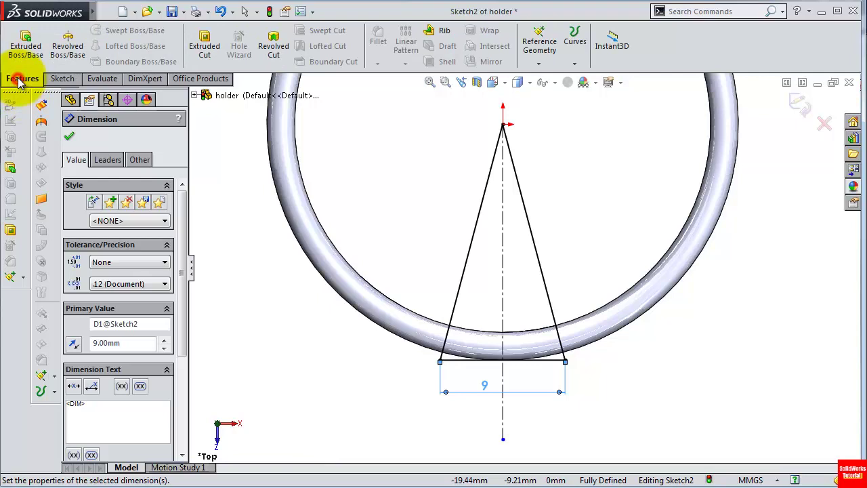
{"action": "left_click", "coordinate": [206, 48]}
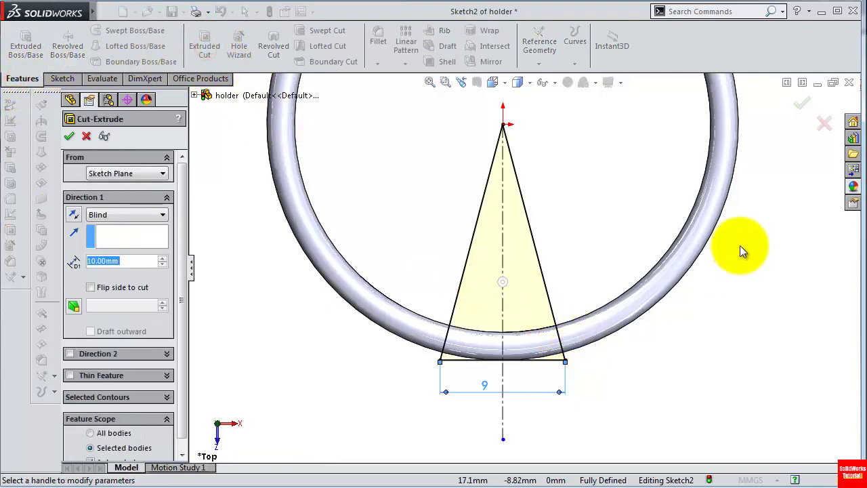
Apply the cut as Mid Plane 10 mm, opening a gap through both rings.
{"action": "left_click", "coordinate": [123, 215]}
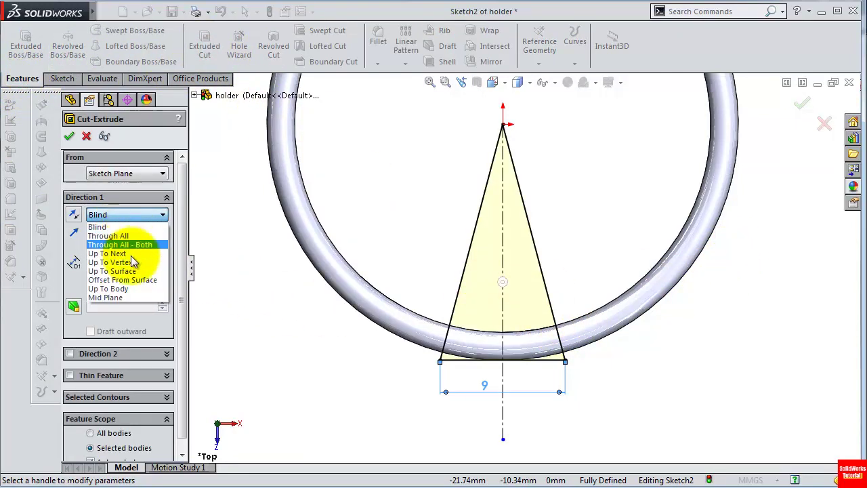
{"action": "left_click", "coordinate": [125, 297]}
{"action": "middle_click_drag", "start_coordinate": [441, 280], "coordinate": [573, 284]}
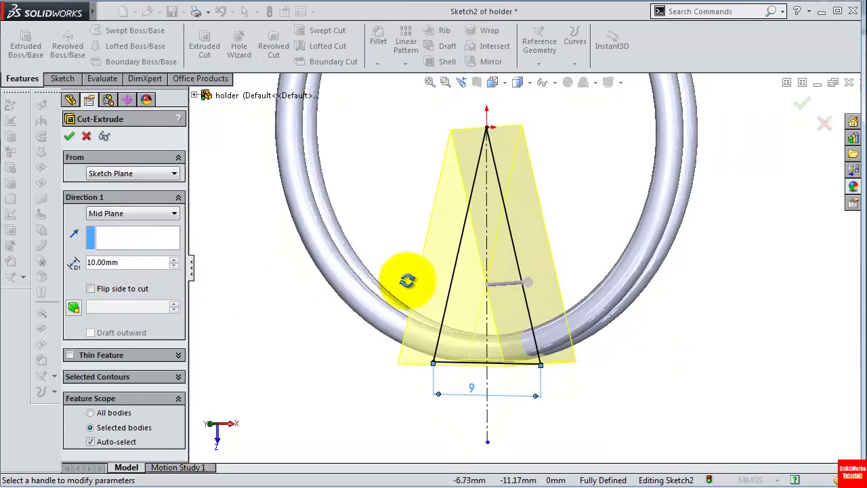
{"action": "left_click", "coordinate": [802, 102]}
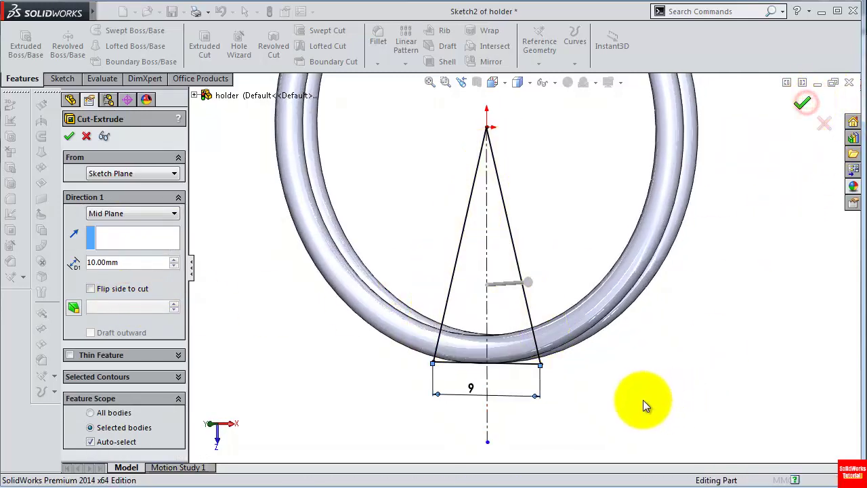
{"action": "middle_click_drag", "start_coordinate": [606, 387], "coordinate": [638, 351]}
{"action": "scroll", "coordinate": [637, 350], "scroll_direction": "up", "scroll_amount": 3}
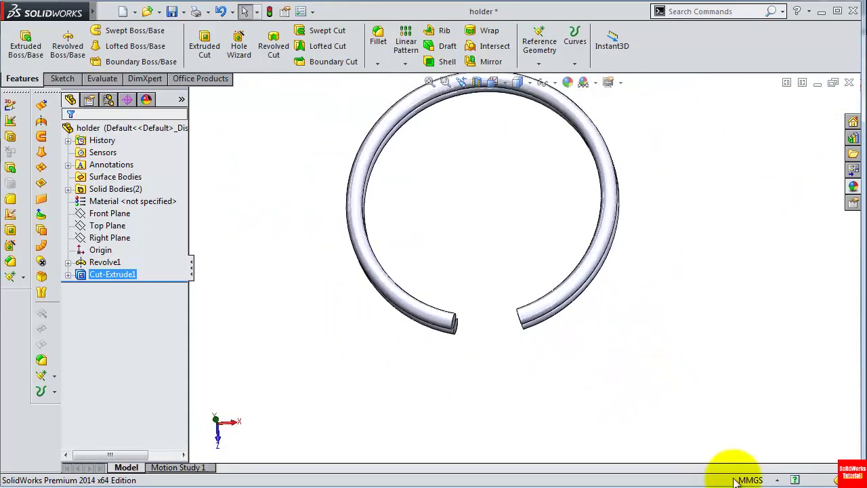
Start a new Top Plane sketch with a centerpoint arc centred on the origin.
{"action": "middle_click_drag", "start_coordinate": [257, 379], "coordinate": [251, 343]}
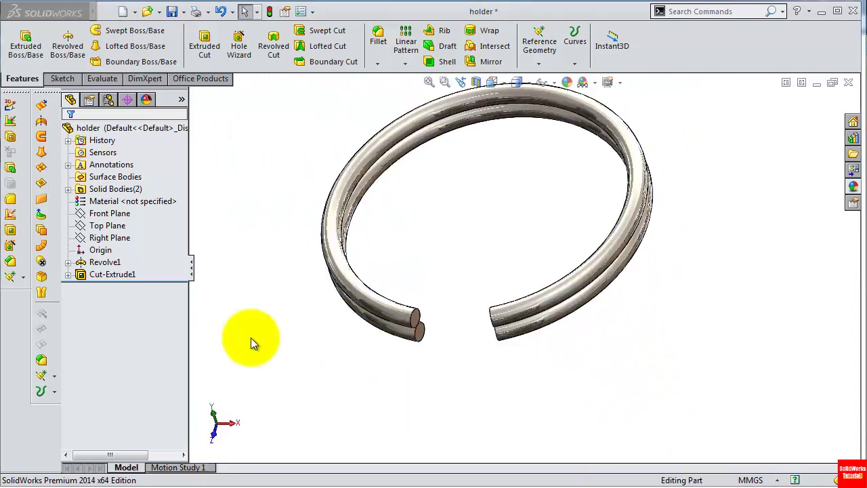
{"action": "left_click", "coordinate": [107, 226]}
{"action": "left_click", "coordinate": [110, 211]}
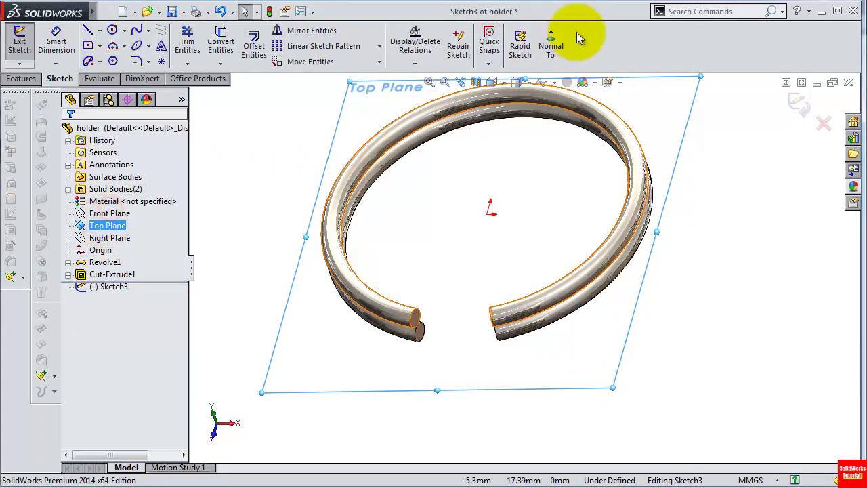
{"action": "scroll", "coordinate": [563, 359], "scroll_direction": "down", "scroll_amount": 3}
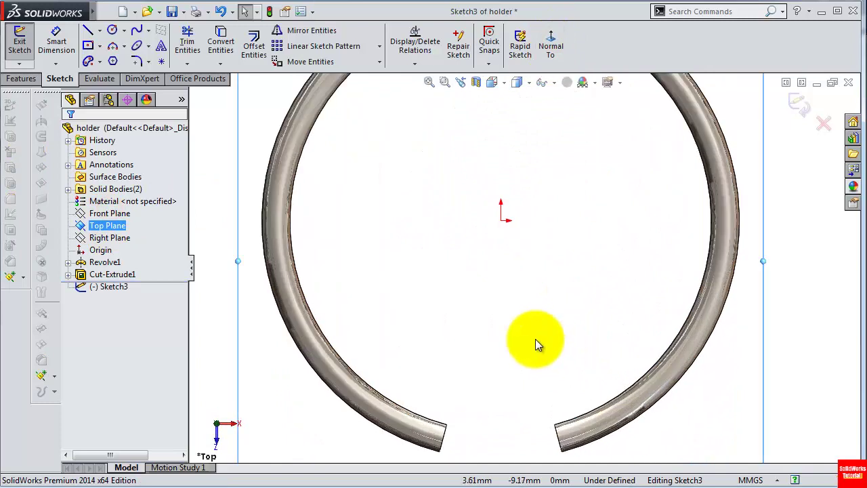
{"action": "left_click", "coordinate": [124, 47]}
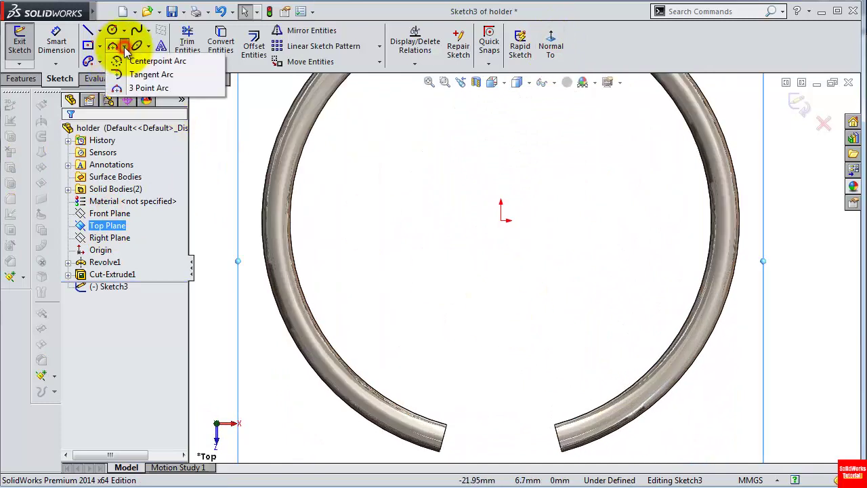
{"action": "left_click", "coordinate": [135, 61]}
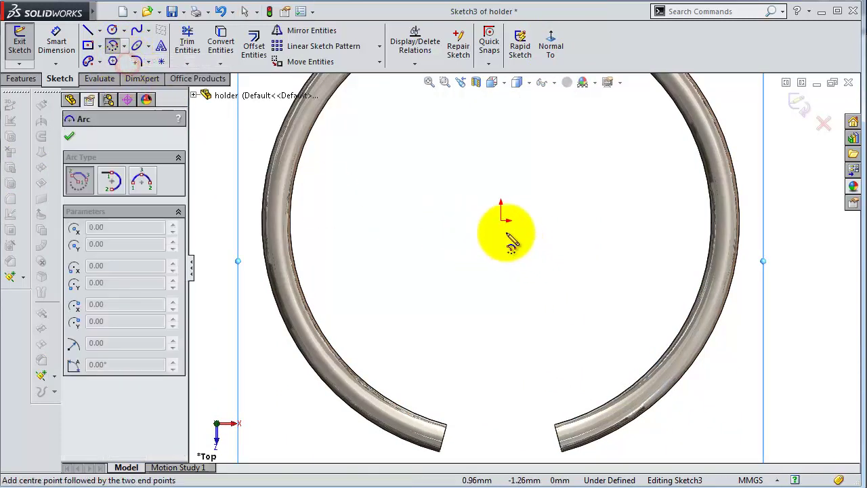
{"action": "left_click_drag", "start_coordinate": [501, 221], "coordinate": [426, 431]}
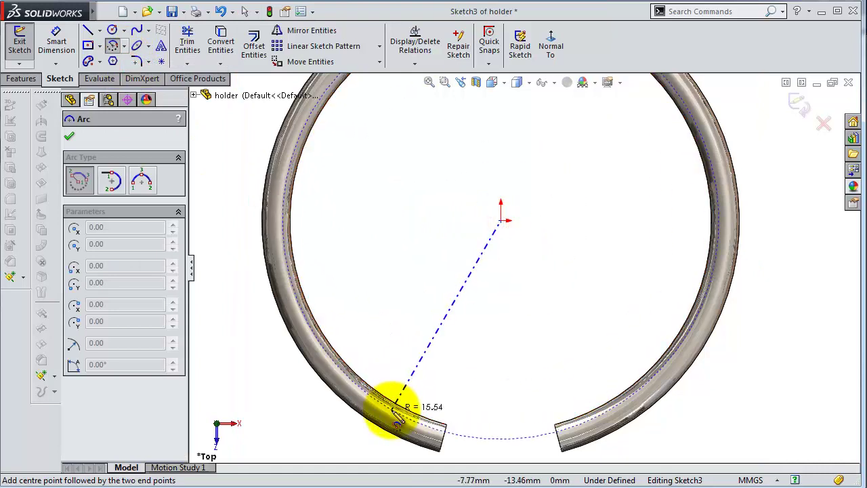
{"action": "scroll", "coordinate": [440, 441], "scroll_direction": "down", "scroll_amount": 1}
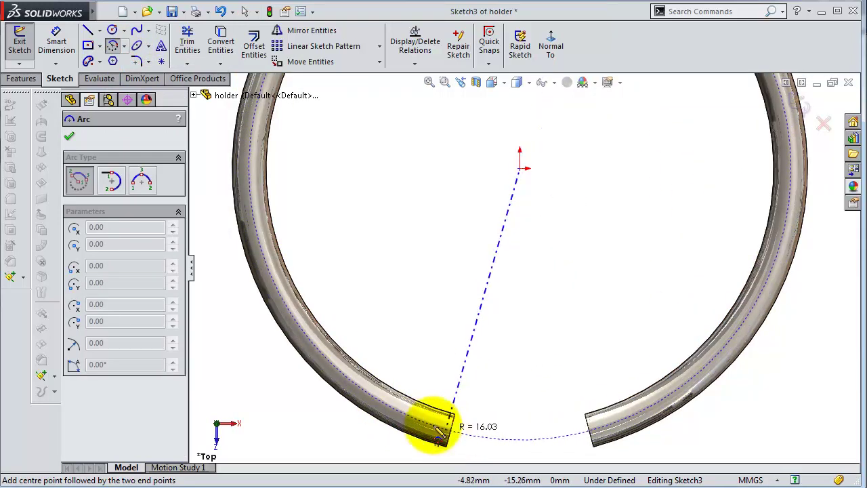
Complete the arc from the left cut ring end to the right ring end.
{"action": "left_click", "coordinate": [398, 413]}
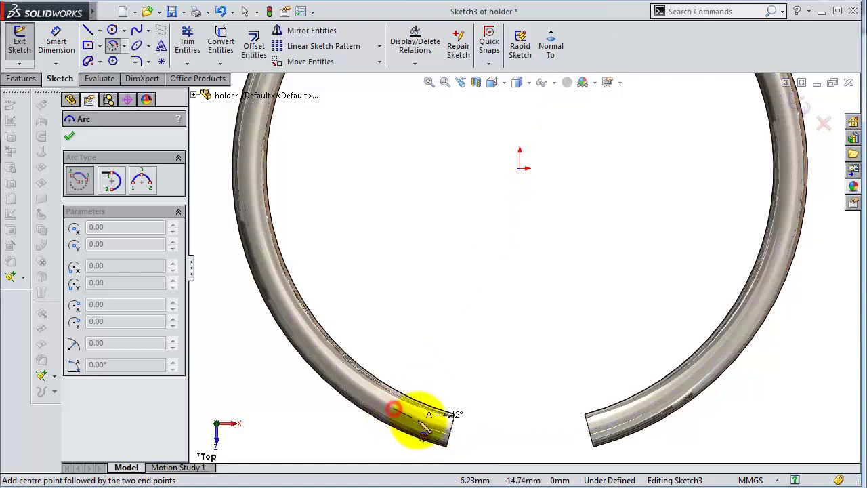
{"action": "left_click", "coordinate": [626, 418]}
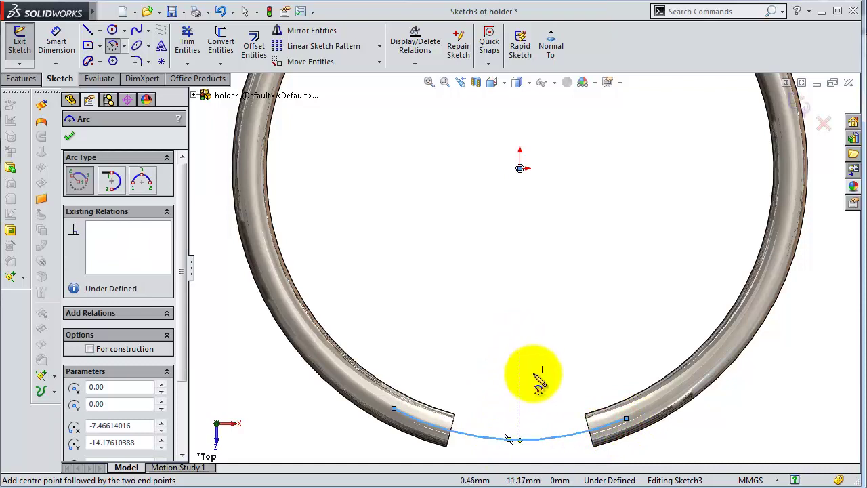
{"action": "key", "text": "Escape"}
{"action": "scroll", "coordinate": [508, 426], "scroll_direction": "down", "scroll_amount": 3}
{"action": "left_click", "coordinate": [405, 411]}
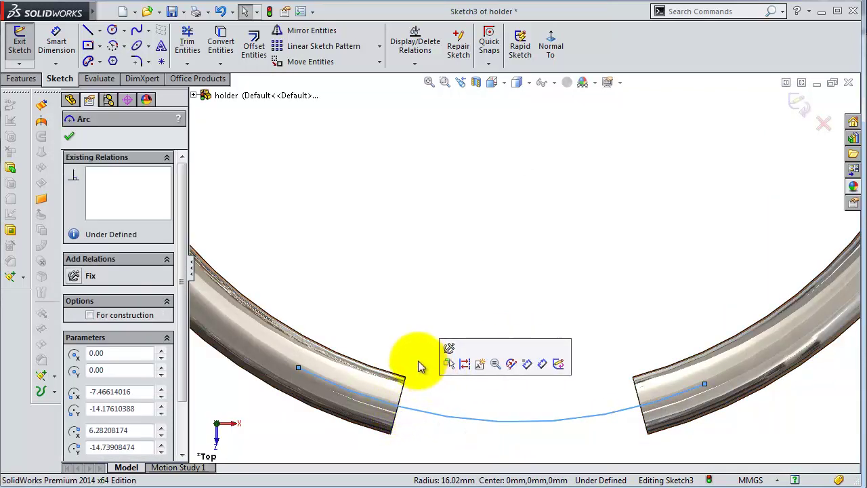
{"action": "left_click", "coordinate": [403, 350]}
{"action": "left_click", "coordinate": [405, 388]}
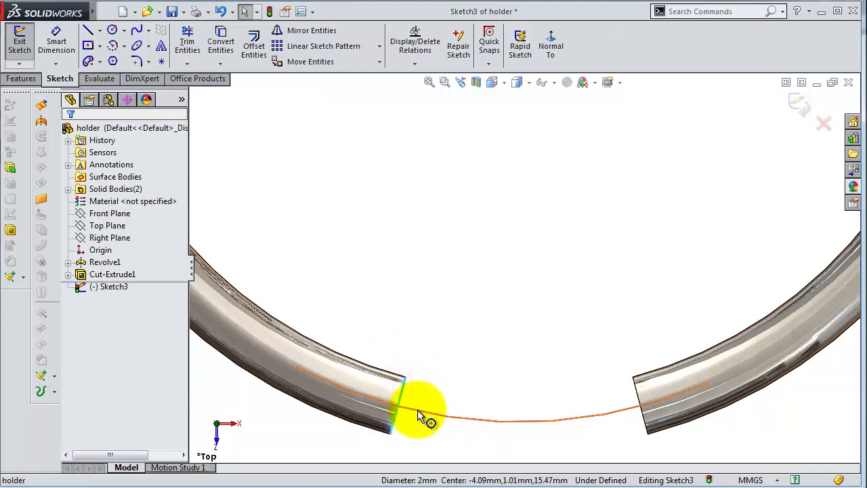
{"action": "left_click", "coordinate": [418, 415], "text": "ctrl"}
{"action": "left_click", "coordinate": [406, 365]}
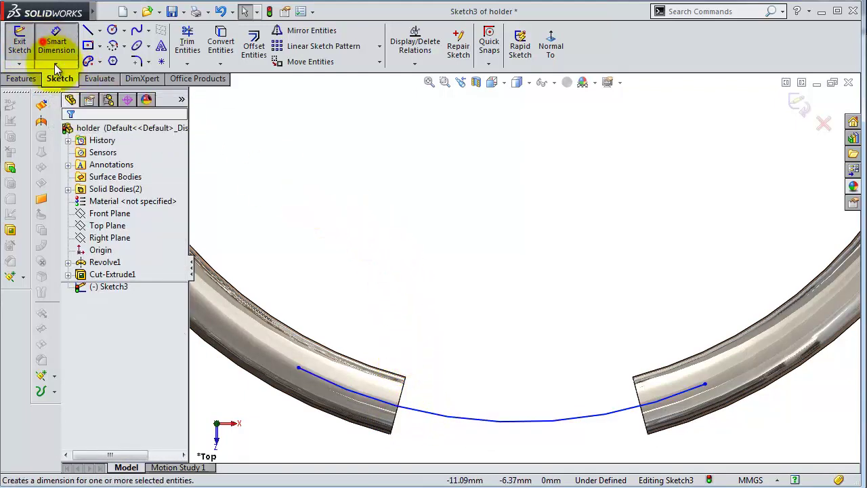
Dimension the bridging arc with an R16 radius.
{"action": "left_click", "coordinate": [46, 41]}
{"action": "left_click", "coordinate": [498, 421]}
{"action": "left_click", "coordinate": [499, 376]}
{"action": "type", "text": "16"}
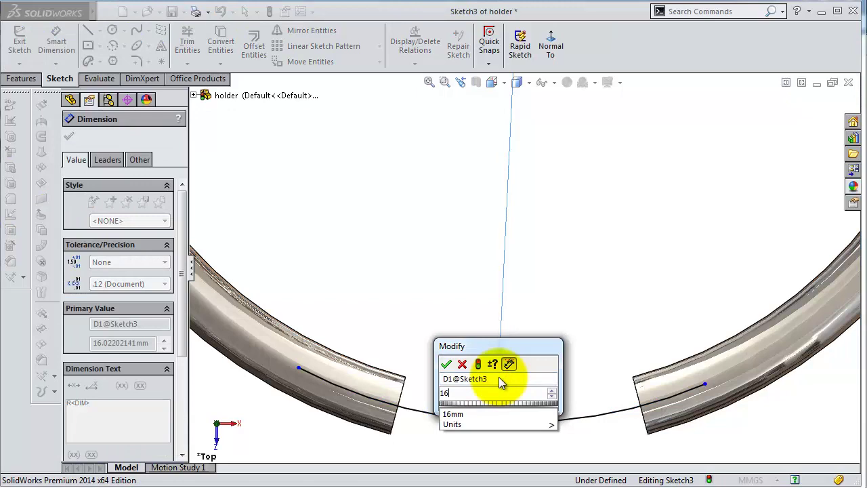
{"action": "key", "text": "Return"}
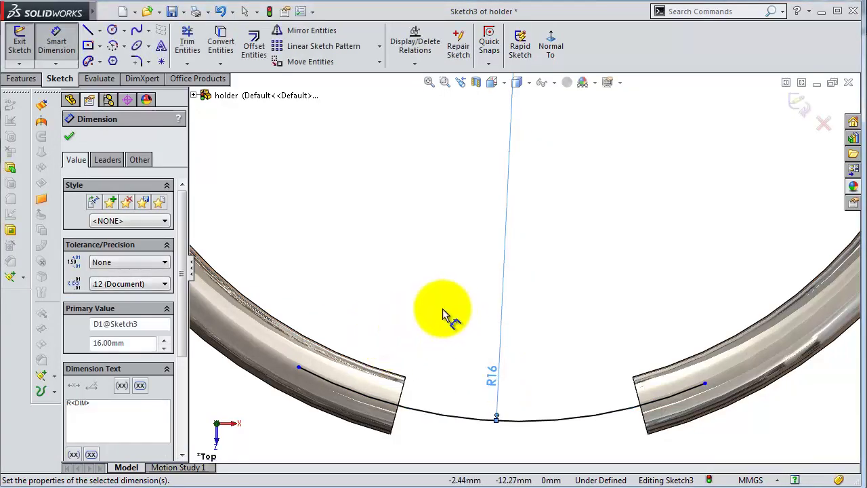
{"action": "key", "text": "Escape"}
{"action": "middle_click_drag", "start_coordinate": [667, 406], "coordinate": [445, 251]}
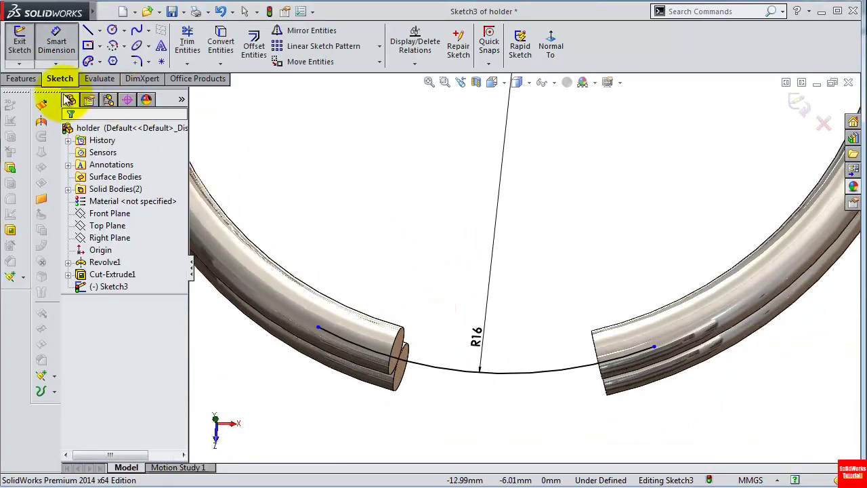
Extrude the R16 arc as a Mid Plane surface 27 mm deep.
{"action": "left_click", "coordinate": [42, 105]}
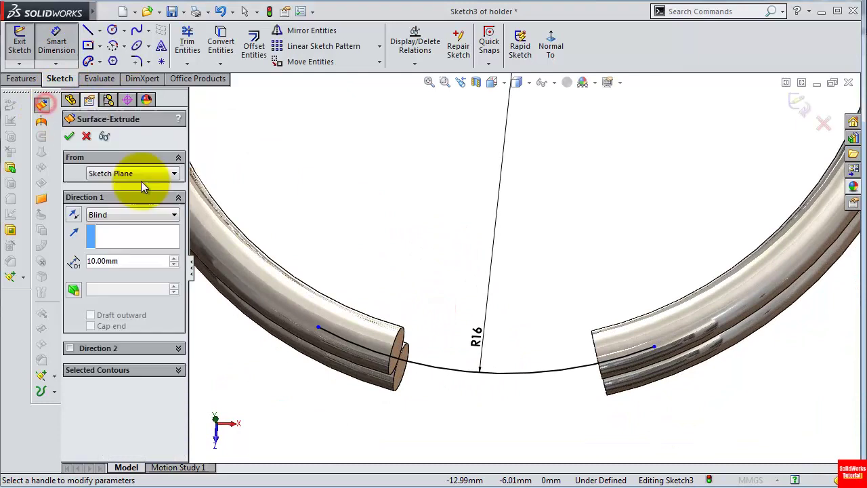
{"action": "left_click", "coordinate": [106, 214]}
{"action": "left_click", "coordinate": [113, 289]}
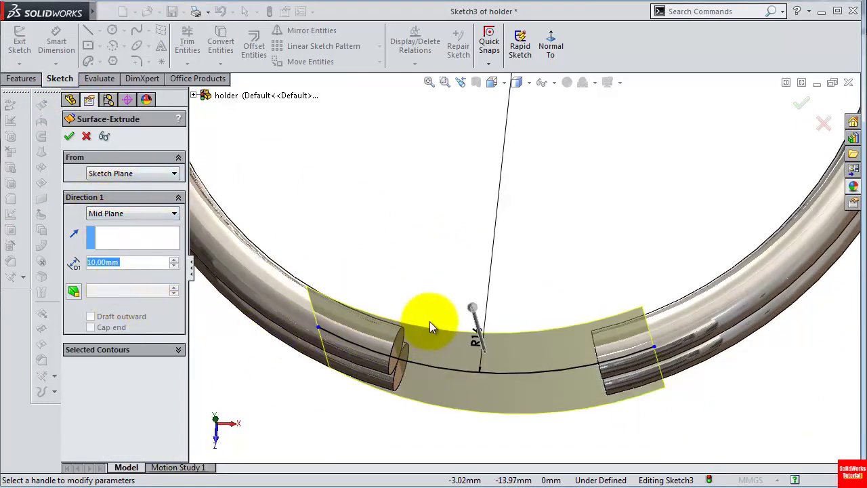
{"action": "left_click_drag", "start_coordinate": [472, 308], "coordinate": [454, 239]}
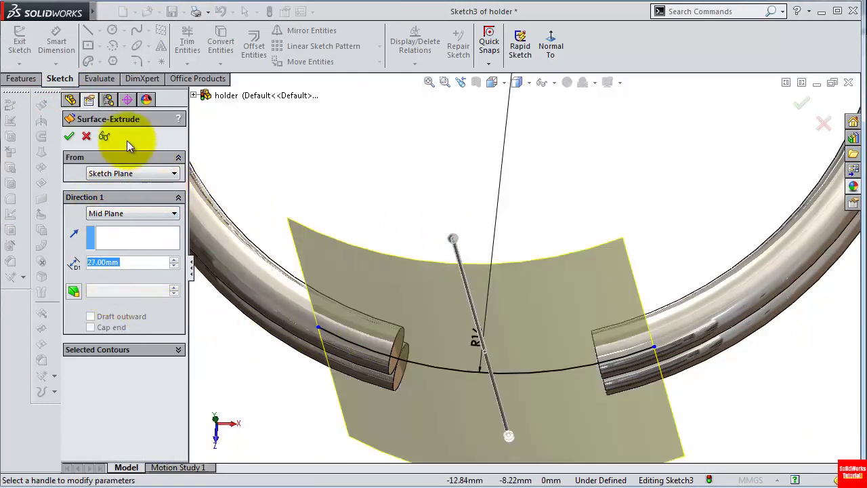
{"action": "left_click", "coordinate": [69, 136]}
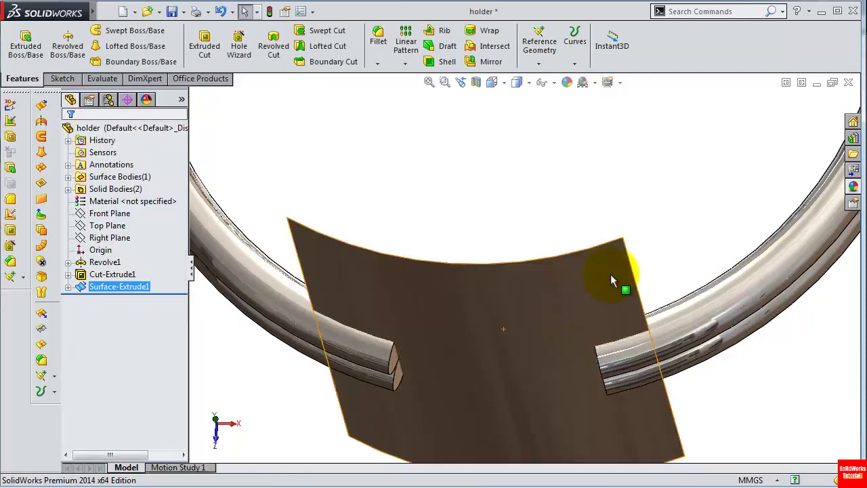
{"action": "mouse_move", "coordinate": [610, 274]}
{"action": "middle_mouse_down"}
{"action": "mouse_move", "coordinate": [629, 232]}
{"action": "mouse_move", "coordinate": [615, 199]}
{"action": "mouse_move", "coordinate": [603, 263]}
{"action": "middle_mouse_up"}
Colour the extruded surface red and select the Front Plane.
{"action": "left_click", "coordinate": [576, 305]}
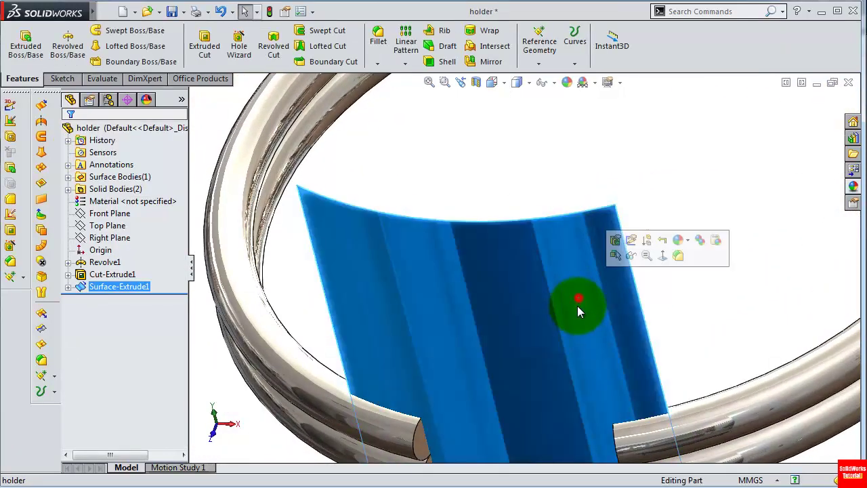
{"action": "left_click", "coordinate": [853, 187]}
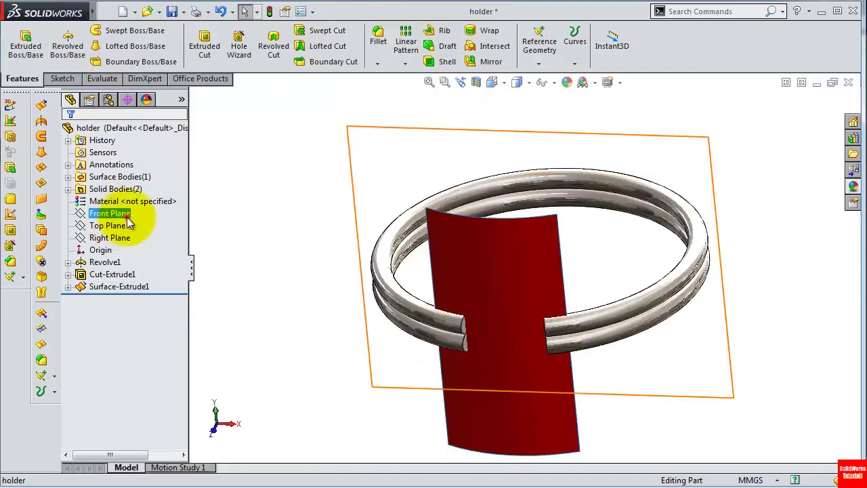
{"action": "left_click", "coordinate": [127, 214]}
{"action": "middle_click_drag", "start_coordinate": [244, 220], "coordinate": [229, 302]}
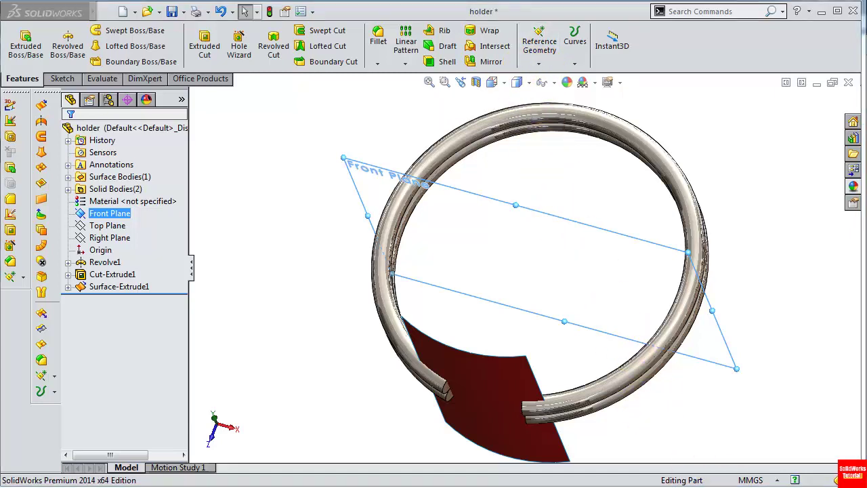
Create Plane1 as a reference plane offset 20 mm from the Front Plane.
{"action": "left_click", "coordinate": [538, 63]}
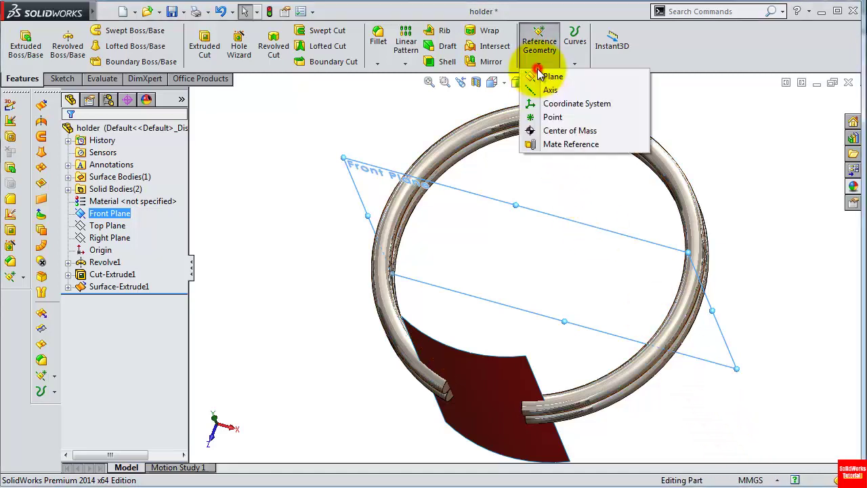
{"action": "left_click", "coordinate": [545, 76]}
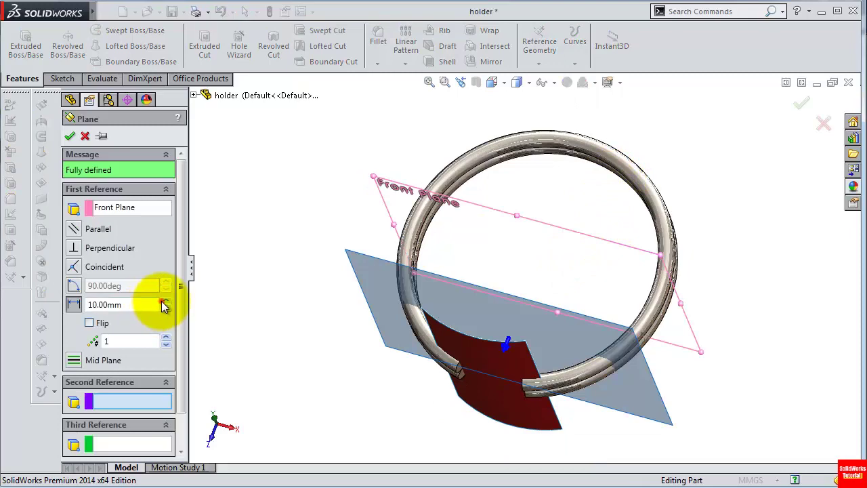
{"action": "left_click", "coordinate": [166, 302]}
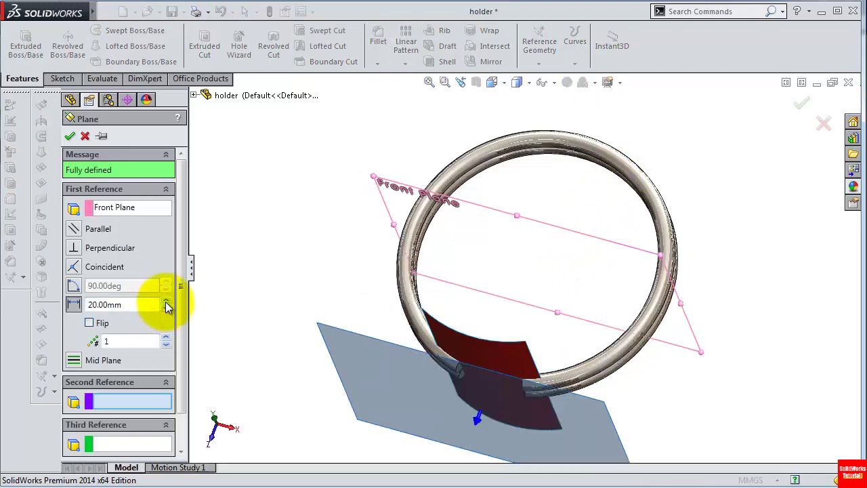
{"action": "middle_click_drag", "start_coordinate": [413, 389], "coordinate": [372, 355]}
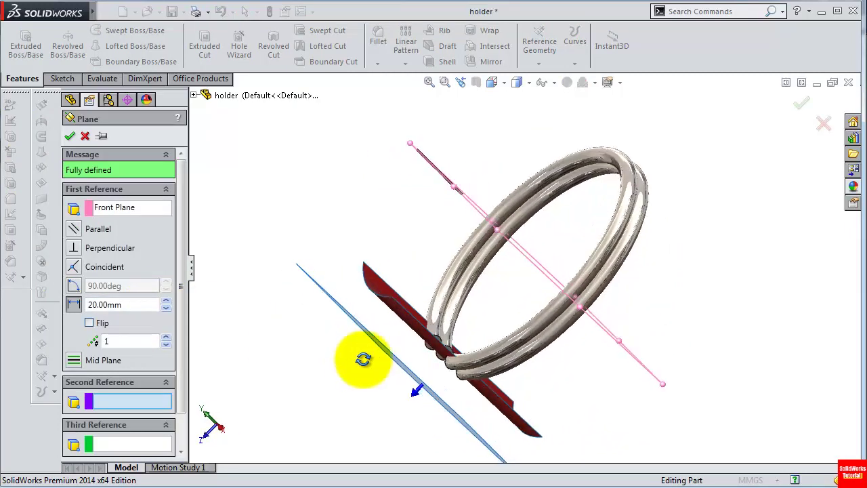
{"action": "left_click", "coordinate": [70, 136]}
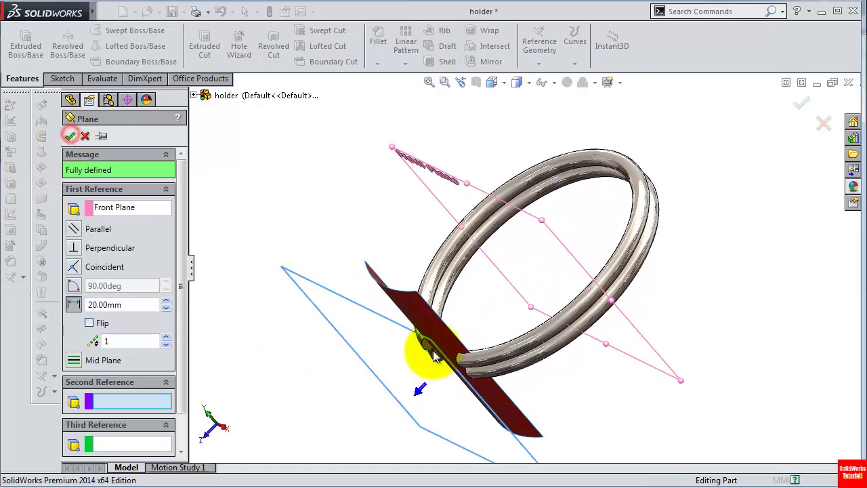
{"action": "middle_click_drag", "start_coordinate": [462, 416], "coordinate": [512, 348]}
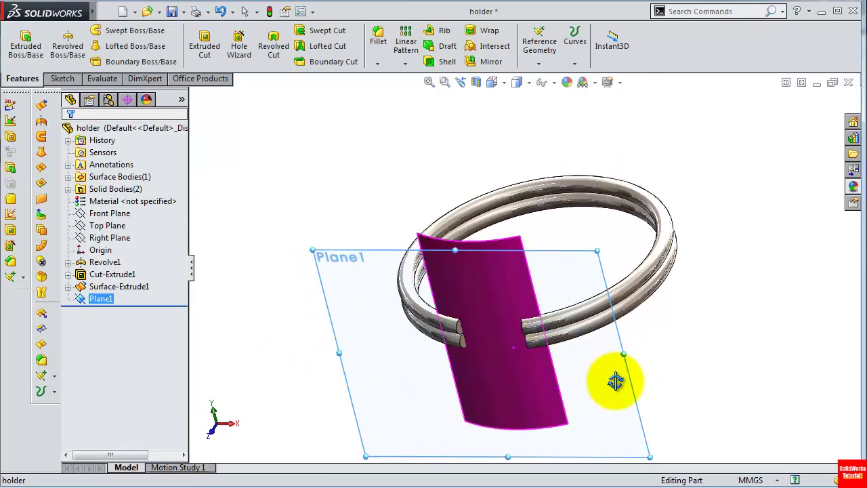
{"action": "left_click", "coordinate": [674, 392]}
{"action": "middle_click_drag", "start_coordinate": [662, 373], "coordinate": [673, 353]}
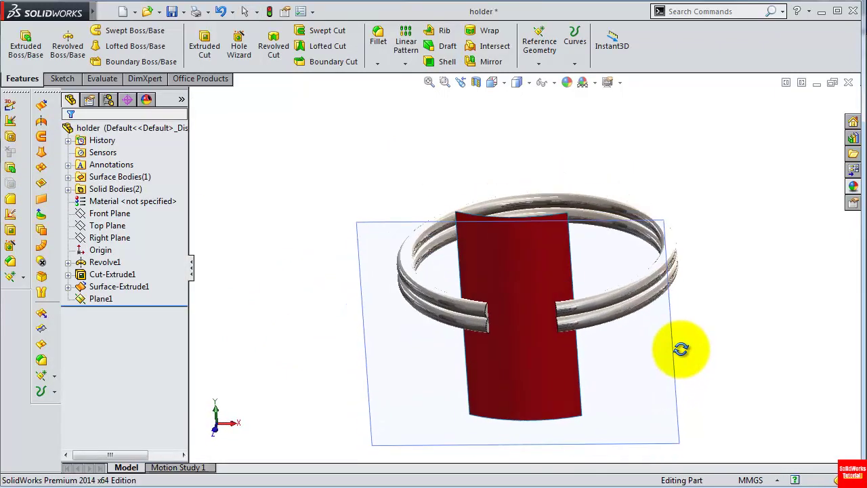
Start Sketch5 on Plane1, viewed normal to the plane.
{"action": "left_click", "coordinate": [672, 355]}
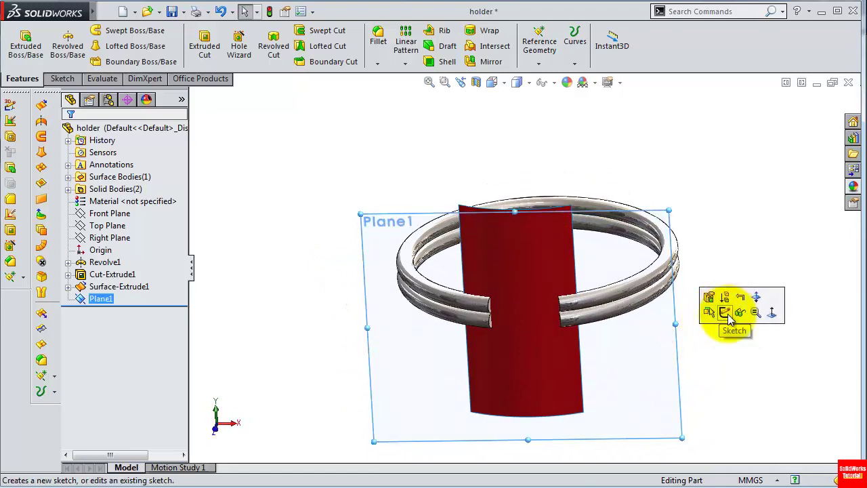
{"action": "left_click", "coordinate": [724, 311]}
{"action": "left_click", "coordinate": [550, 44]}
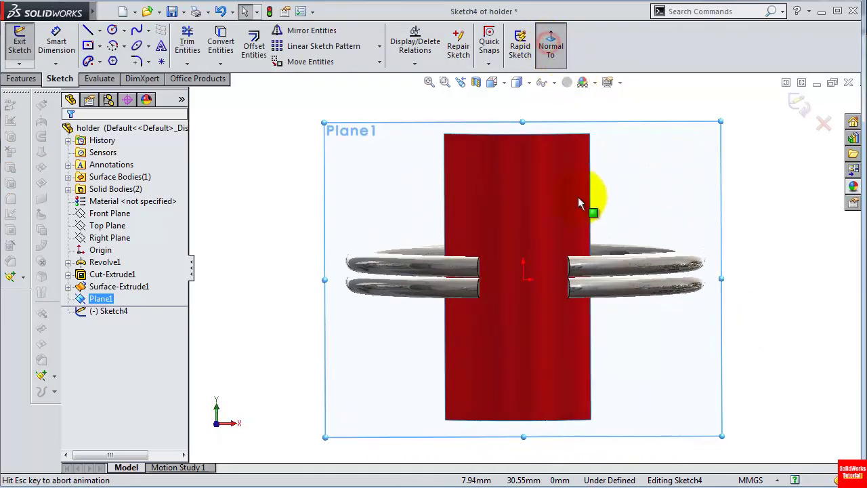
{"action": "scroll", "coordinate": [578, 196], "scroll_direction": "down", "scroll_amount": 2}
{"action": "scroll", "coordinate": [558, 211], "scroll_direction": "down", "scroll_amount": 3}
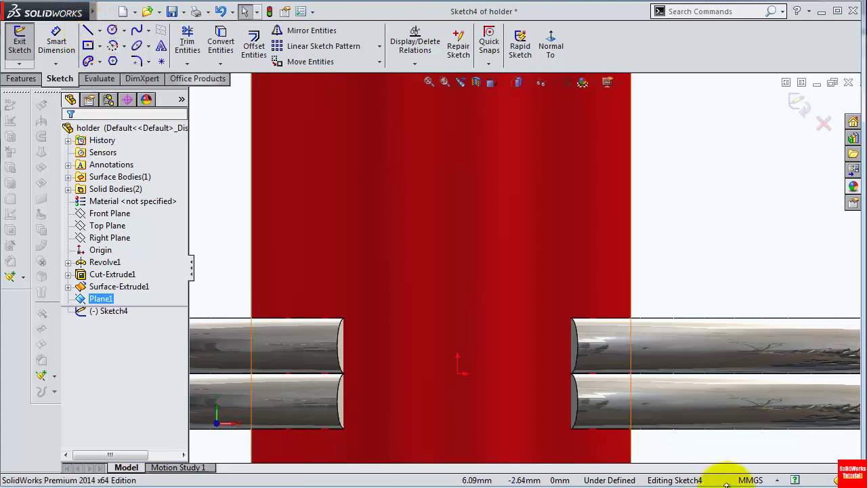
{"action": "key", "text": "ctrl+q"}
{"action": "left_click", "coordinate": [688, 449]}
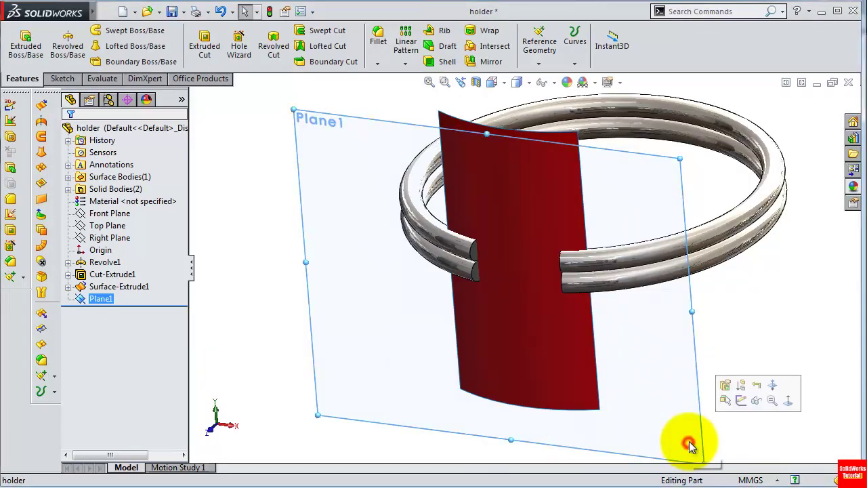
{"action": "left_click", "coordinate": [722, 389]}
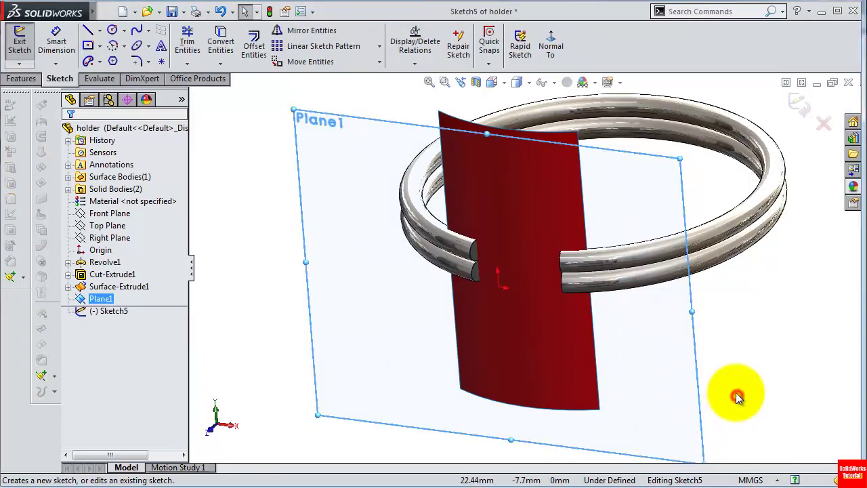
Draw a spline on Plane1 from the left tube end to the right tube end.
{"action": "left_click", "coordinate": [551, 42]}
{"action": "scroll", "coordinate": [522, 235], "scroll_direction": "down", "scroll_amount": 5}
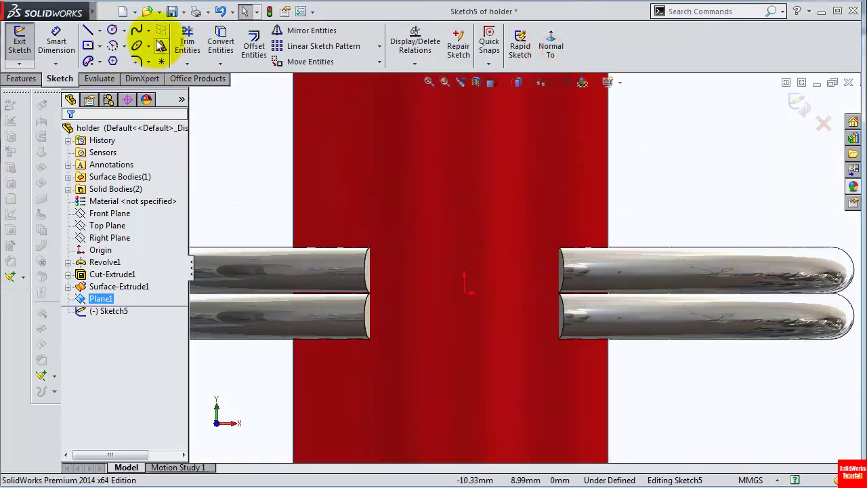
{"action": "left_click", "coordinate": [136, 29]}
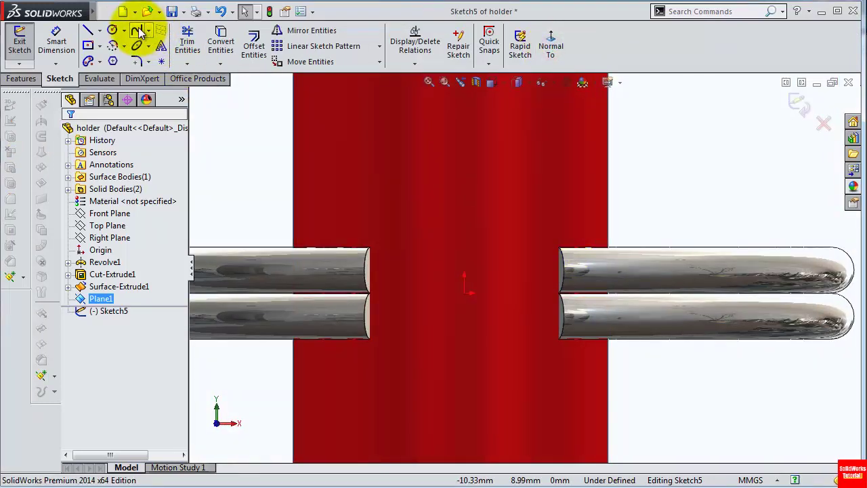
{"action": "left_click", "coordinate": [370, 272]}
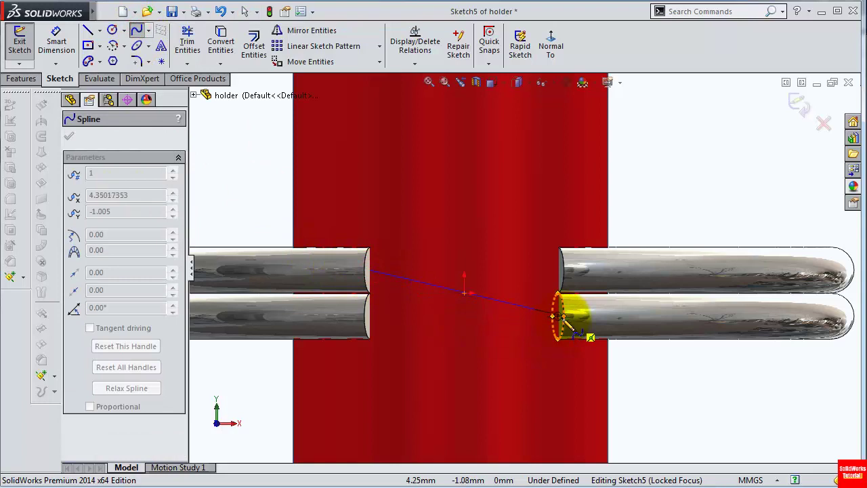
{"action": "scroll", "coordinate": [568, 329], "scroll_direction": "down", "scroll_amount": 5}
{"action": "scroll", "coordinate": [571, 319], "scroll_direction": "down", "scroll_amount": 2}
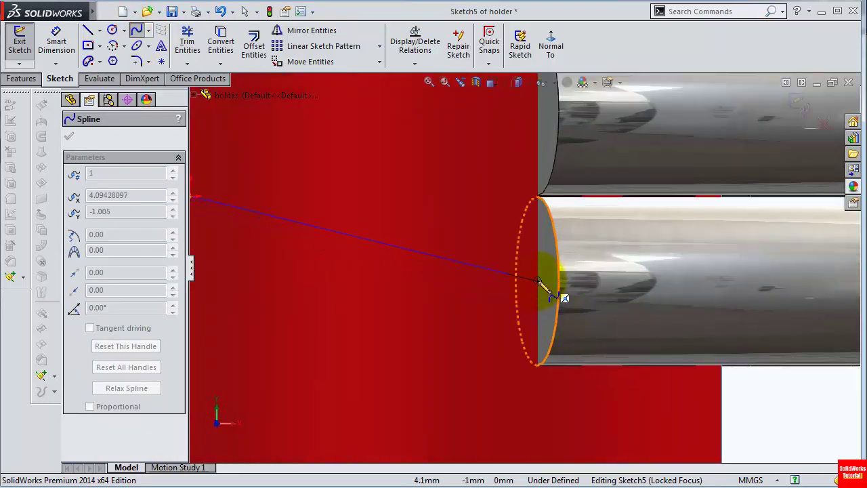
{"action": "left_click", "coordinate": [539, 279]}
{"action": "right_click", "coordinate": [488, 297]}
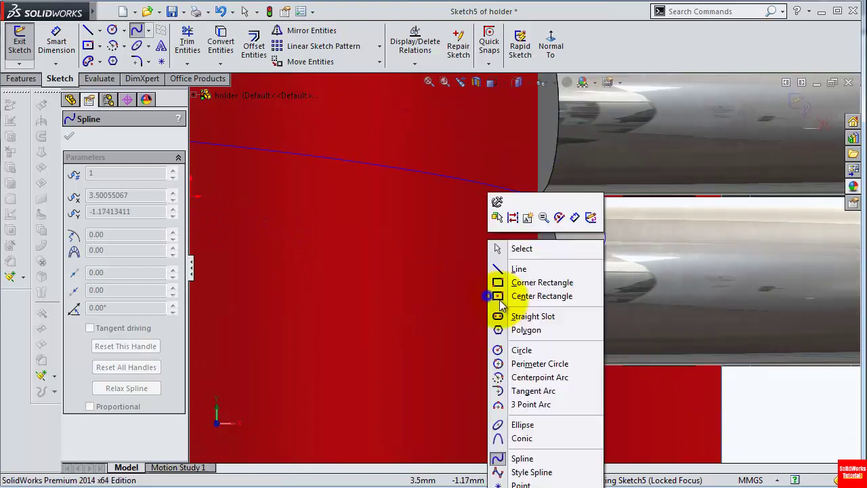
{"action": "left_click", "coordinate": [550, 254]}
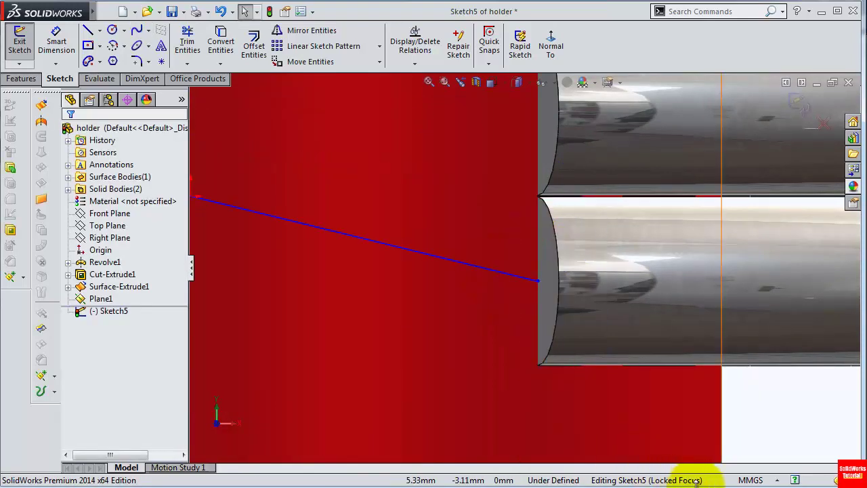
Make the spline's left endpoint concentric with the left tube end's circular edge.
{"action": "left_click", "coordinate": [656, 461]}
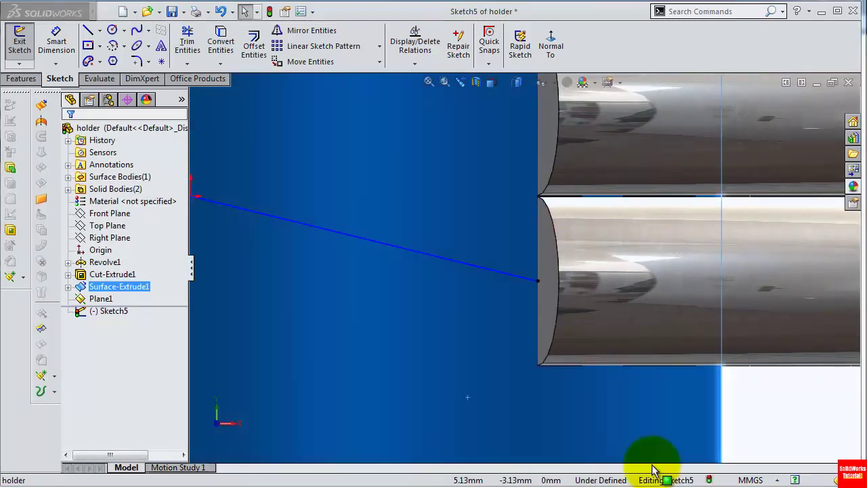
{"action": "left_click", "coordinate": [538, 281]}
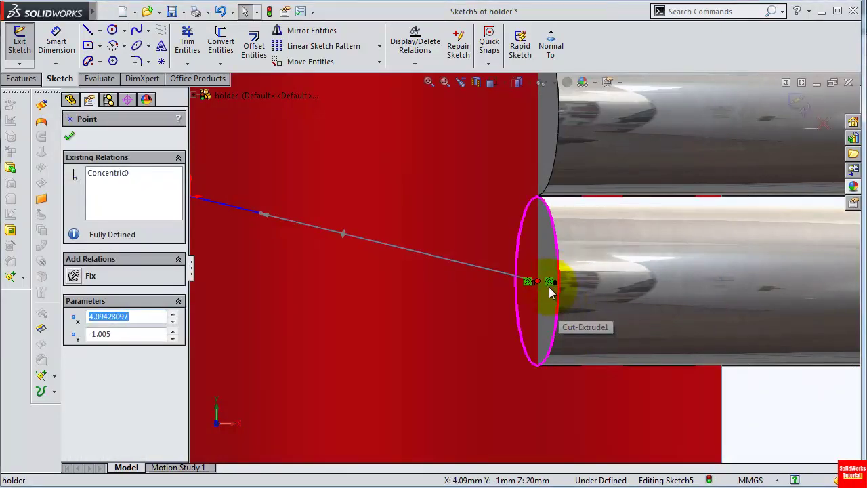
{"action": "left_click", "coordinate": [451, 344]}
{"action": "scroll", "coordinate": [321, 275], "scroll_direction": "up", "scroll_amount": 2}
{"action": "scroll", "coordinate": [312, 237], "scroll_direction": "up", "scroll_amount": 2}
{"action": "scroll", "coordinate": [312, 237], "scroll_direction": "down", "scroll_amount": 4}
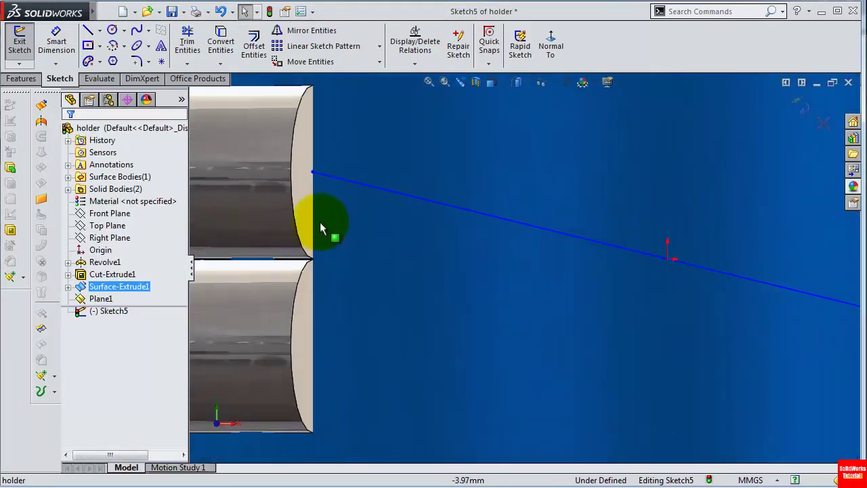
{"action": "left_click", "coordinate": [294, 215]}
{"action": "left_click", "coordinate": [312, 173], "text": "ctrl"}
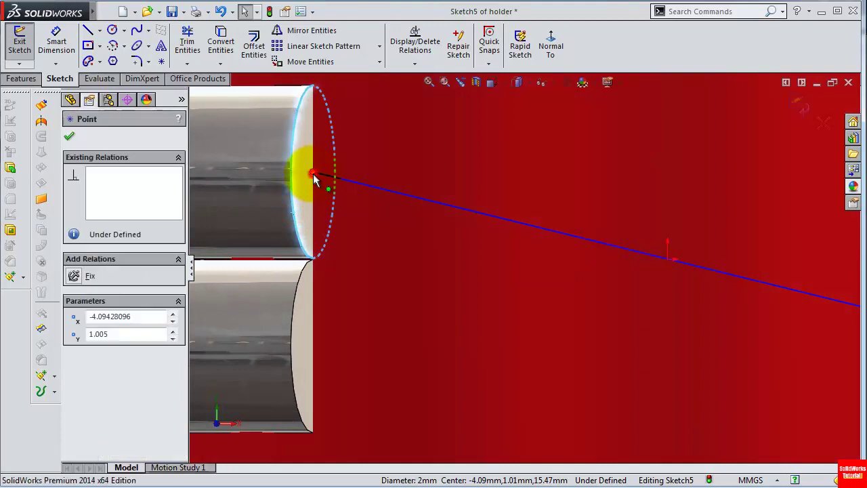
{"action": "left_click", "coordinate": [351, 117]}
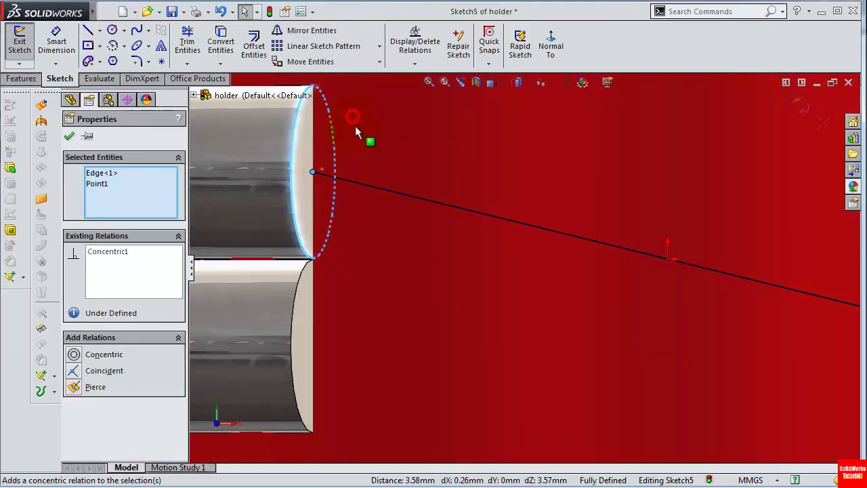
{"action": "middle_click_drag", "start_coordinate": [369, 237], "coordinate": [606, 310]}
Set the spline's left end tangent horizontal and shorten it to reshape the curve.
{"action": "left_click", "coordinate": [542, 251]}
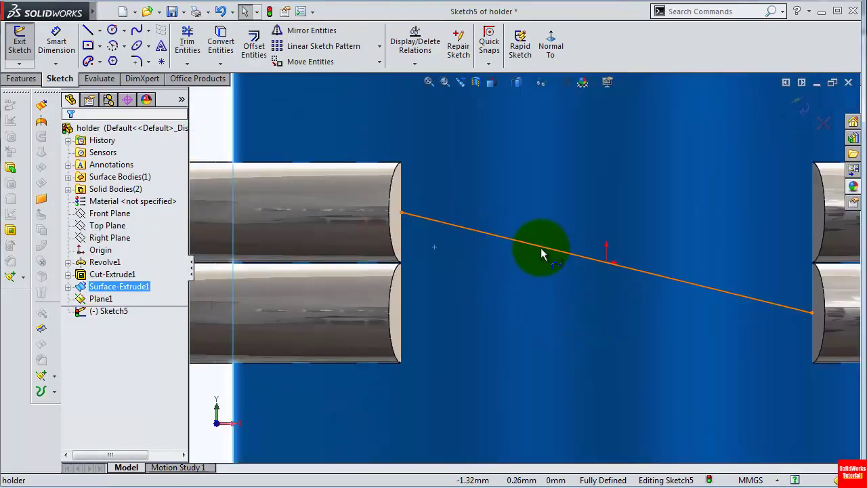
{"action": "left_click", "coordinate": [567, 256]}
{"action": "scroll", "coordinate": [572, 252], "scroll_direction": "down", "scroll_amount": 3}
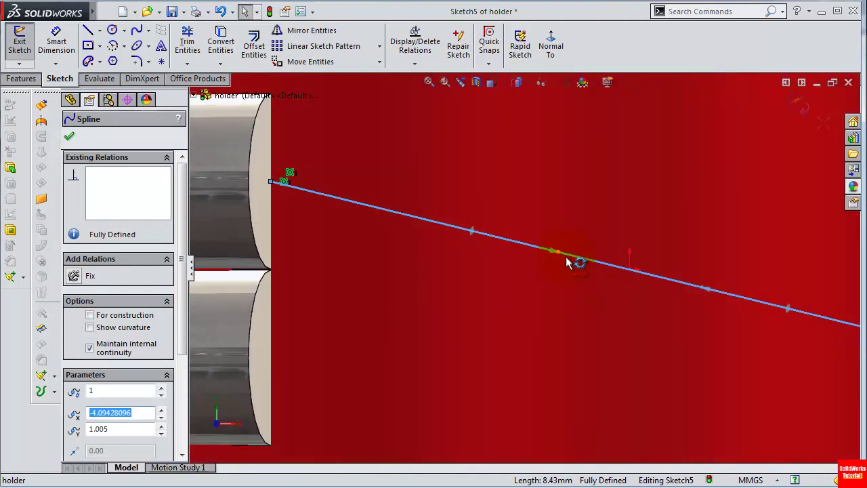
{"action": "left_click", "coordinate": [476, 235]}
{"action": "left_click", "coordinate": [108, 275]}
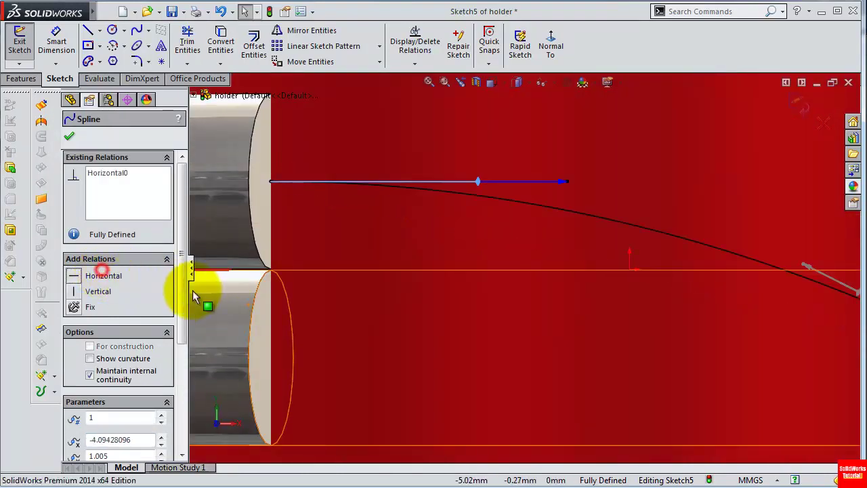
{"action": "scroll", "coordinate": [523, 217], "scroll_direction": "up", "scroll_amount": 2}
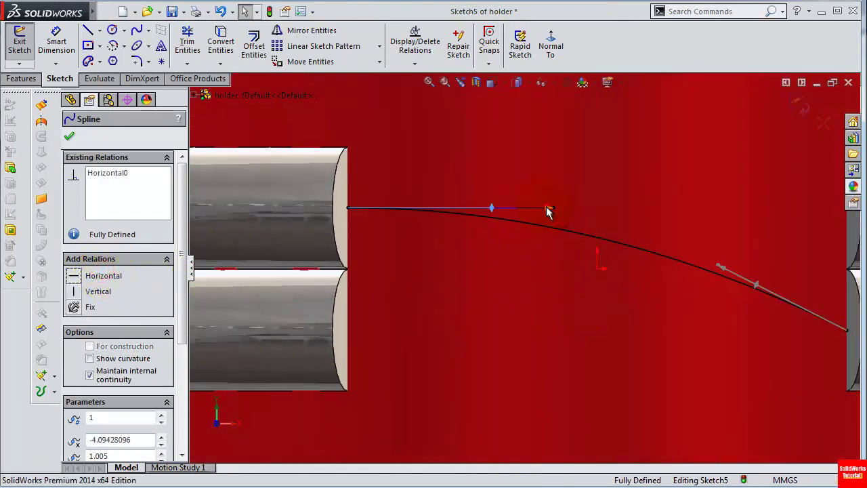
{"action": "left_click_drag", "start_coordinate": [548, 211], "coordinate": [448, 206]}
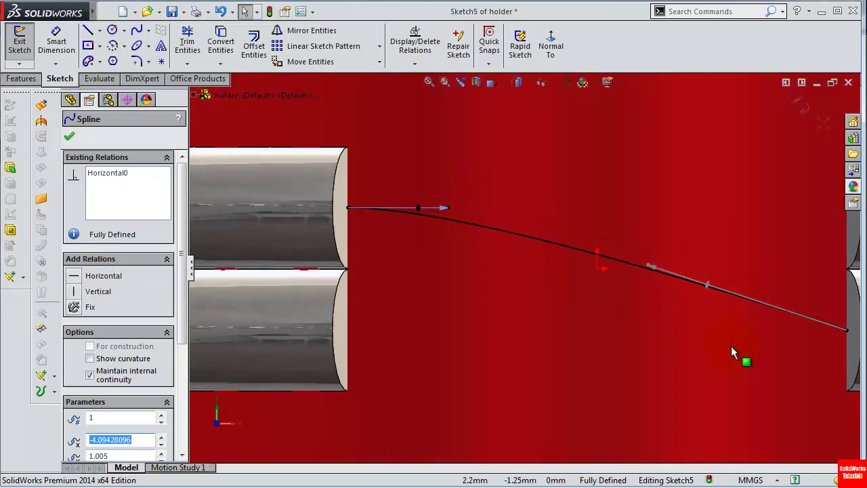
{"action": "scroll", "coordinate": [731, 345], "scroll_direction": "up", "scroll_amount": 2}
Set the right end tangent horizontal and adjust it to smooth the S-curve.
{"action": "left_click", "coordinate": [654, 284]}
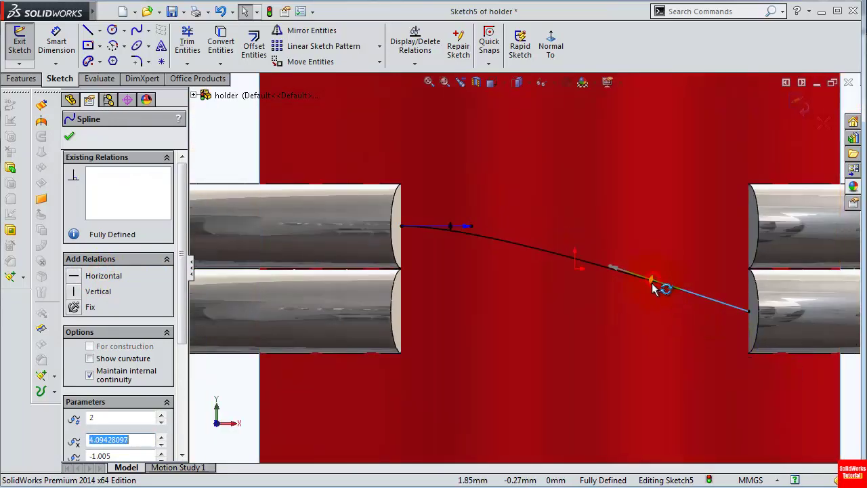
{"action": "left_click", "coordinate": [73, 276]}
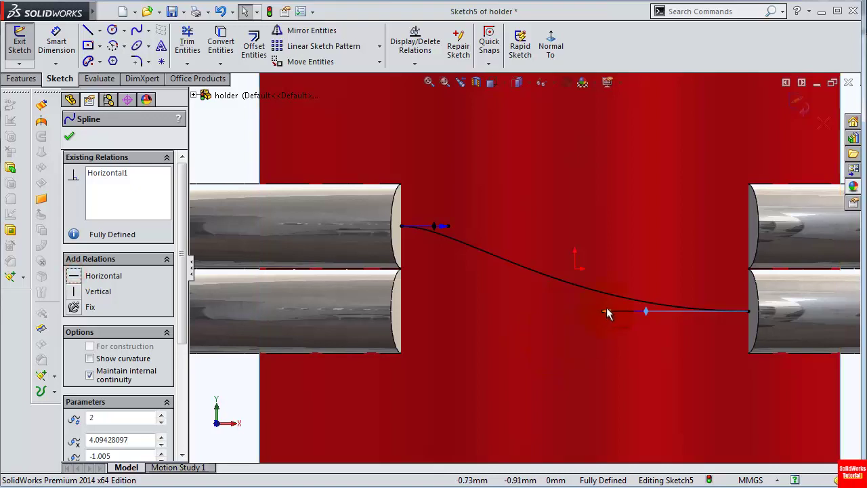
{"action": "left_click_drag", "start_coordinate": [607, 313], "coordinate": [677, 327]}
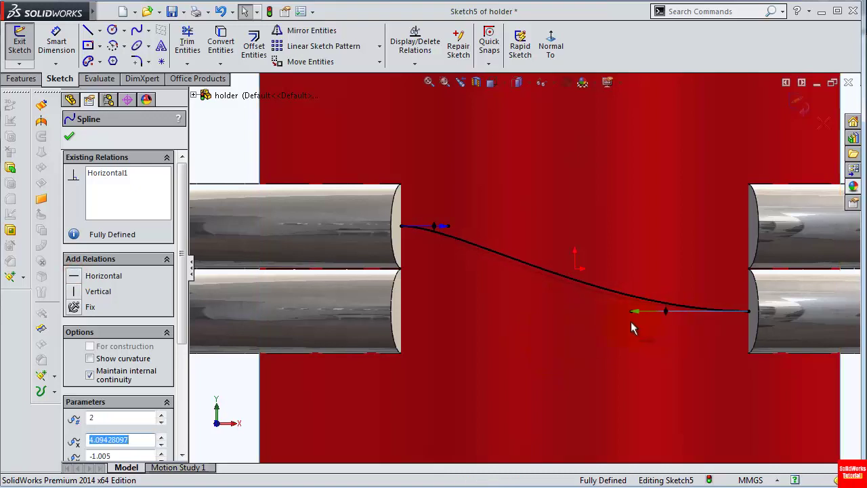
{"action": "left_click", "coordinate": [436, 226]}
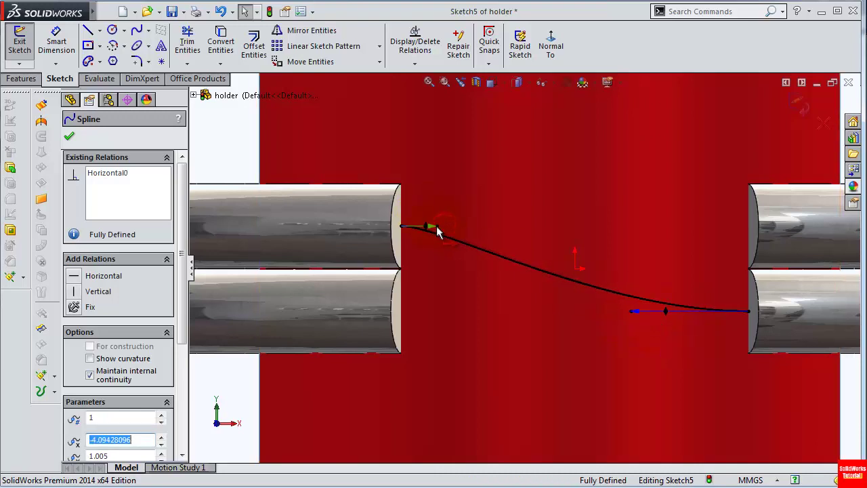
{"action": "left_click_drag", "start_coordinate": [635, 312], "coordinate": [669, 312]}
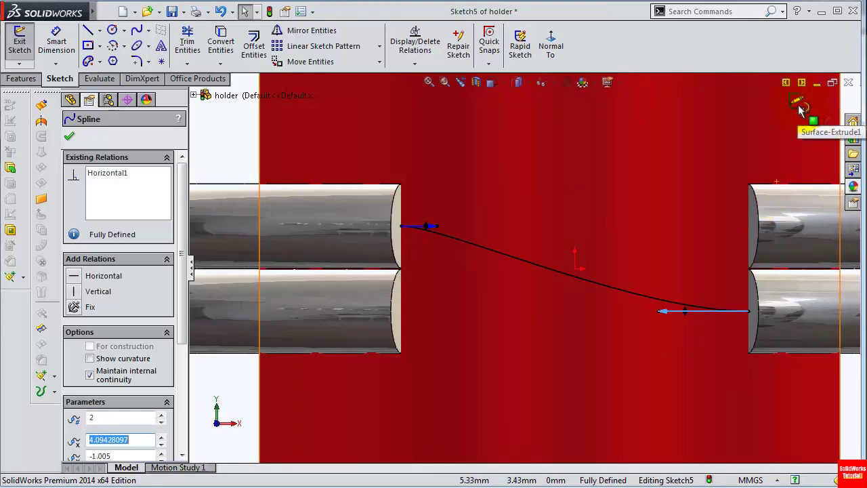
Project Sketch5 onto the red cylinder face with reversed projection, creating Curve2.
{"action": "left_click", "coordinate": [799, 110]}
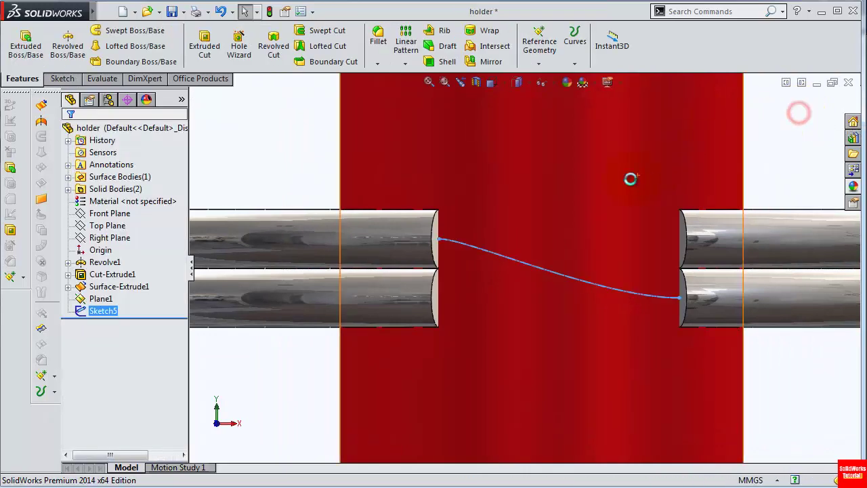
{"action": "middle_click_drag", "start_coordinate": [630, 180], "coordinate": [594, 218]}
{"action": "left_click", "coordinate": [538, 63]}
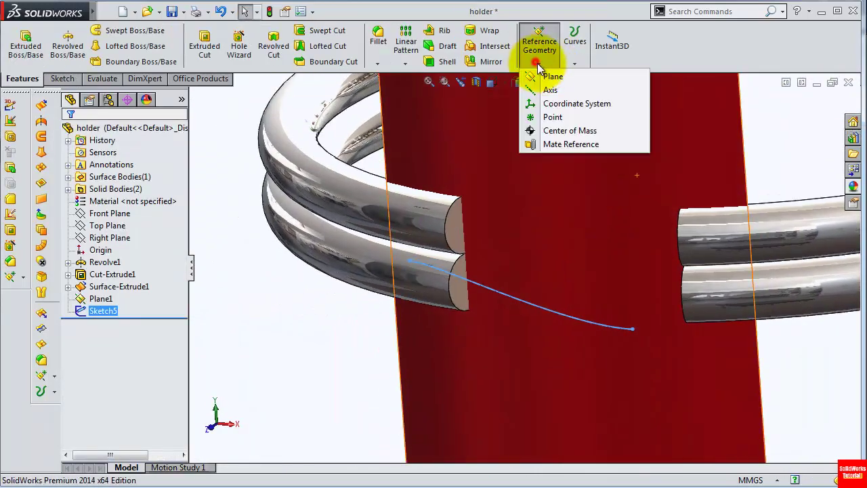
{"action": "left_click", "coordinate": [575, 50]}
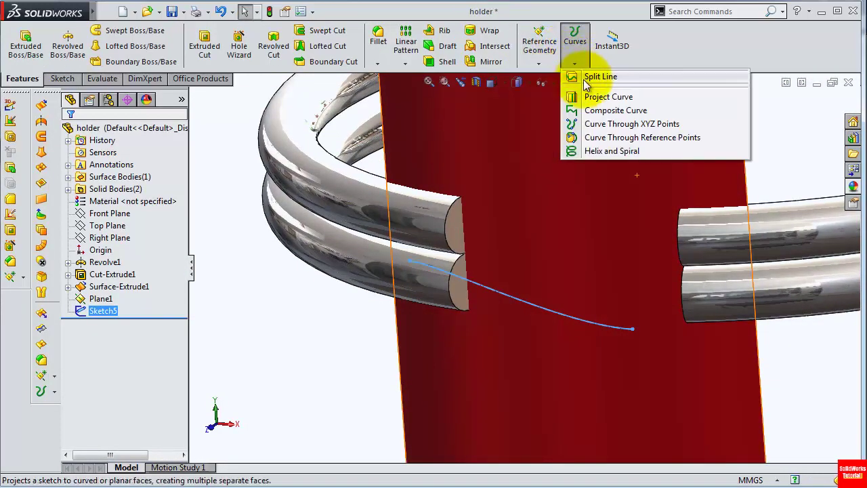
{"action": "left_click", "coordinate": [591, 98]}
{"action": "left_click", "coordinate": [296, 279]}
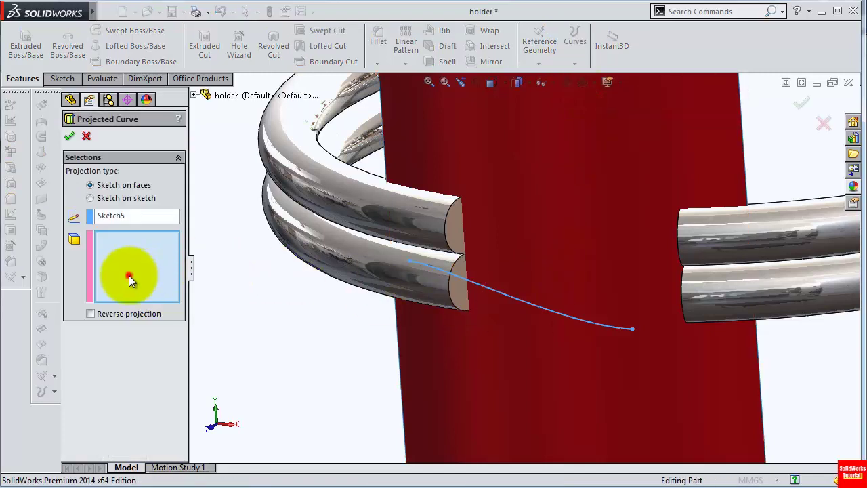
{"action": "left_click", "coordinate": [608, 206]}
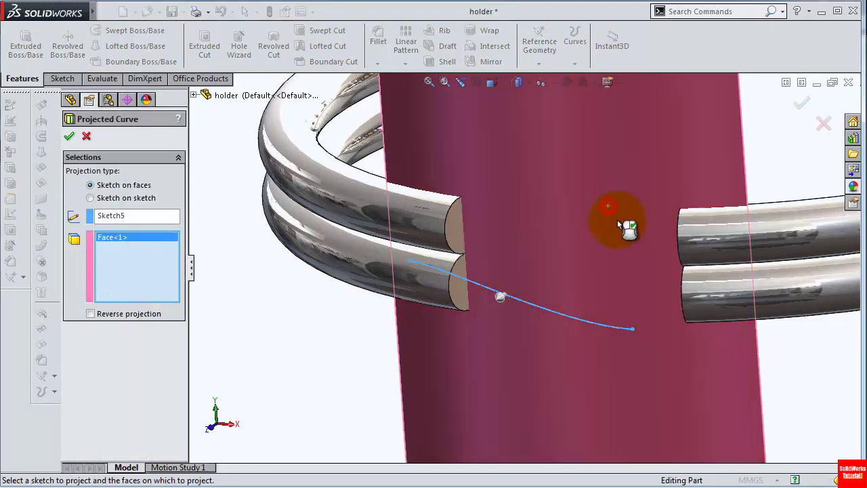
{"action": "left_click", "coordinate": [91, 313]}
{"action": "left_click", "coordinate": [69, 136]}
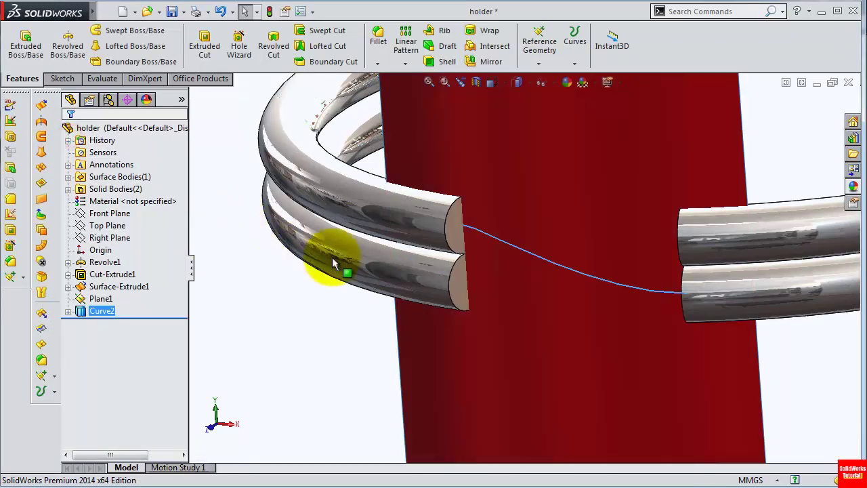
{"action": "mouse_move", "coordinate": [332, 263]}
{"action": "middle_mouse_down"}
{"action": "mouse_move", "coordinate": [507, 332]}
{"action": "mouse_move", "coordinate": [556, 337]}
{"action": "middle_mouse_up"}
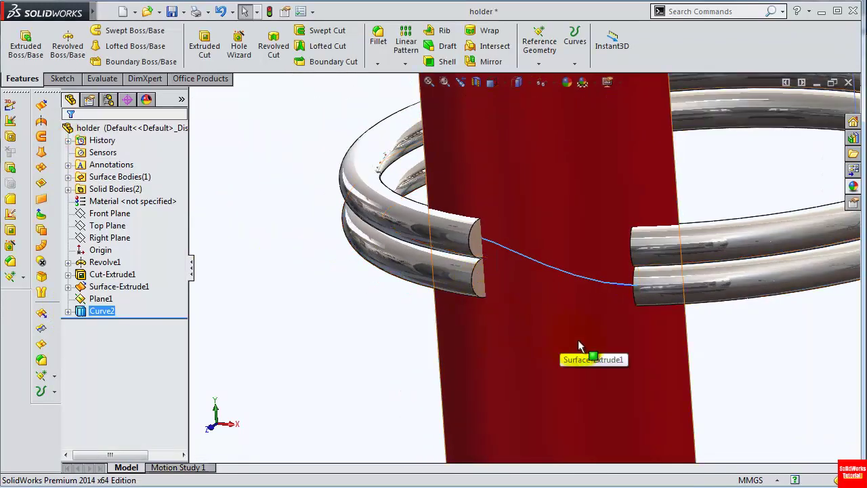
Hide the red extruded surface Surface-Extrude1.
{"action": "left_click", "coordinate": [463, 354]}
{"action": "left_click", "coordinate": [232, 348]}
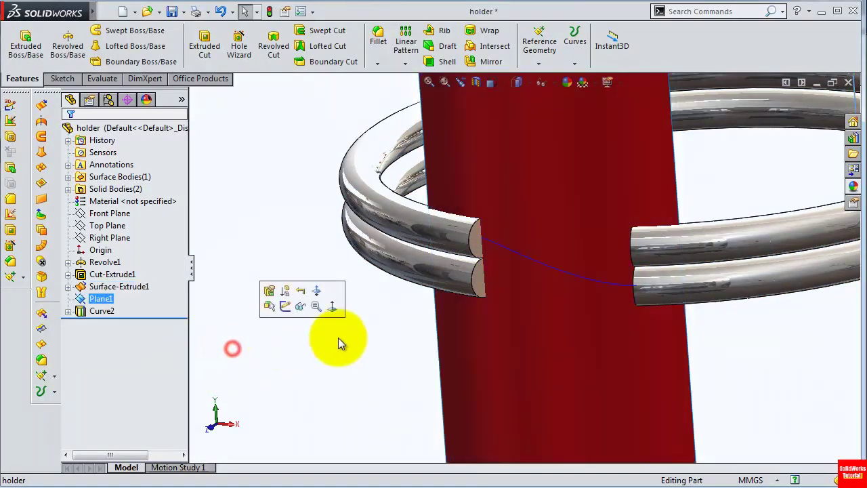
{"action": "left_click", "coordinate": [413, 354]}
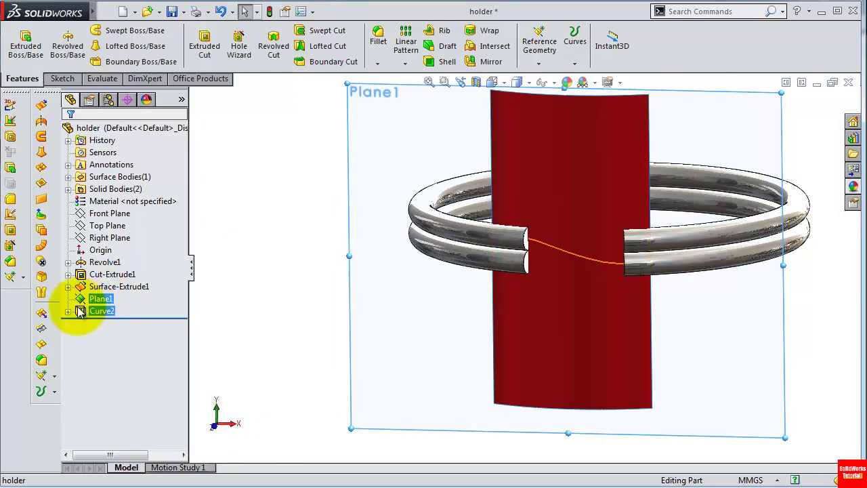
{"action": "mouse_move", "coordinate": [472, 296]}
{"action": "middle_mouse_down"}
{"action": "mouse_move", "coordinate": [451, 335]}
{"action": "mouse_move", "coordinate": [574, 292]}
{"action": "middle_mouse_up"}
{"action": "scroll", "coordinate": [547, 289], "scroll_direction": "down", "scroll_amount": 4}
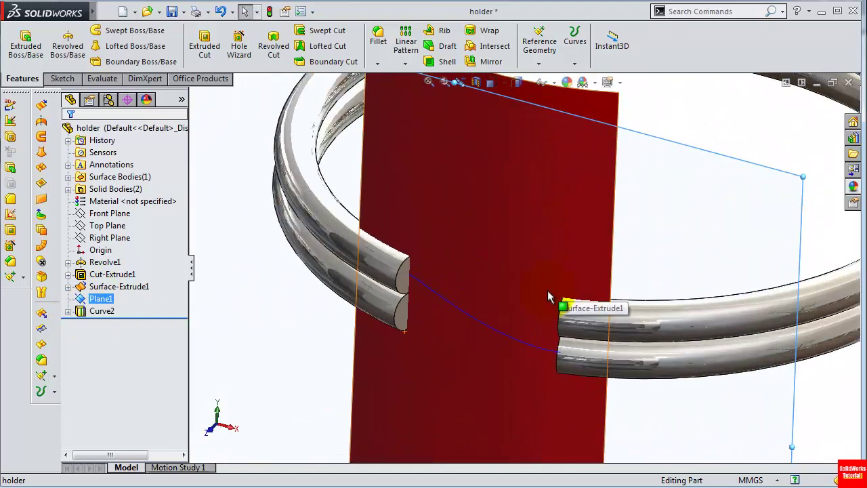
{"action": "scroll", "coordinate": [547, 290], "scroll_direction": "down", "scroll_amount": 1}
{"action": "left_click", "coordinate": [575, 254]}
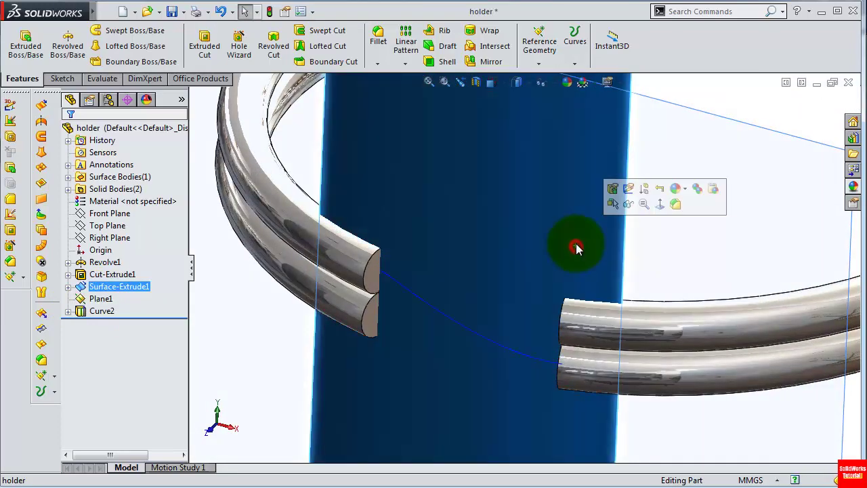
{"action": "left_click", "coordinate": [627, 201]}
Create Sketch6 on the upper tube's cut end face by converting its circular edge.
{"action": "middle_click_drag", "start_coordinate": [627, 264], "coordinate": [413, 301]}
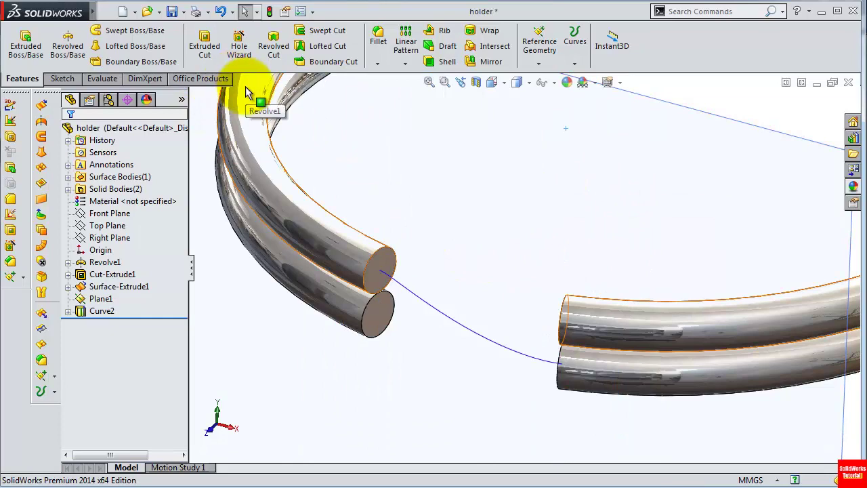
{"action": "left_click", "coordinate": [414, 297]}
{"action": "left_click", "coordinate": [461, 243]}
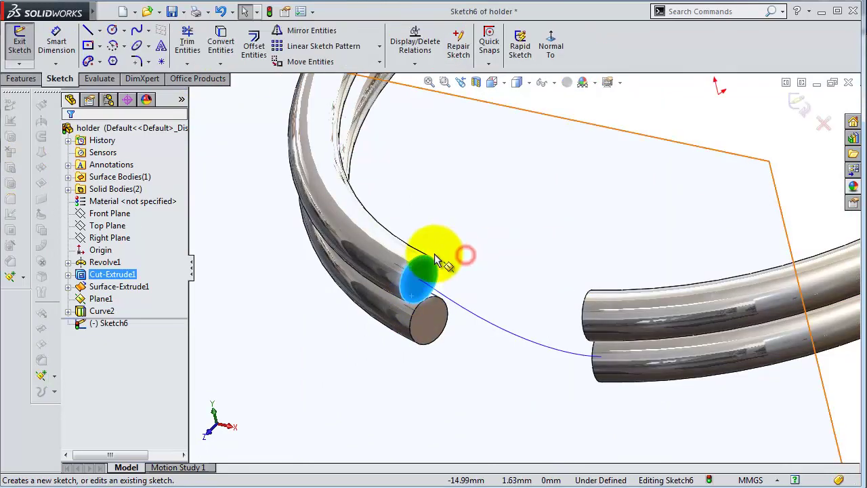
{"action": "left_click", "coordinate": [220, 44]}
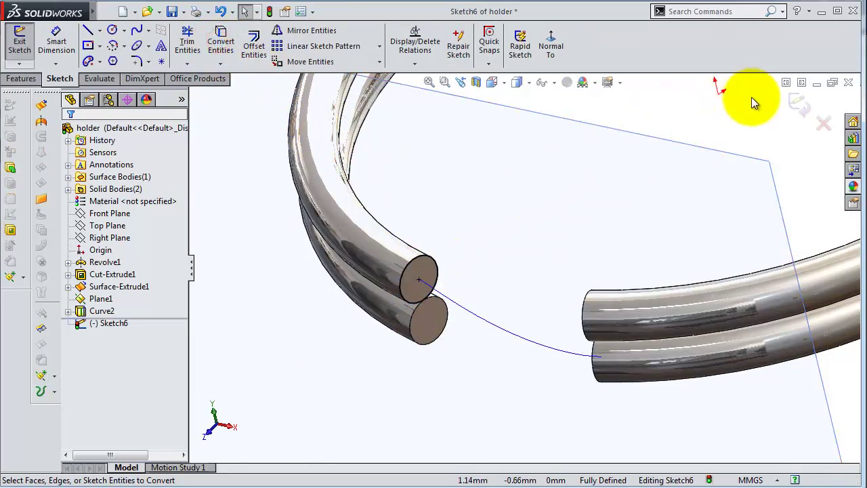
{"action": "left_click", "coordinate": [798, 105]}
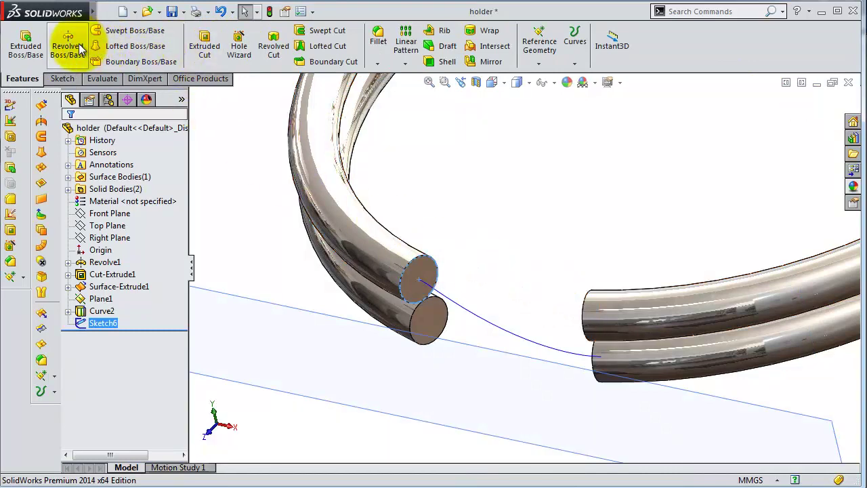
Sweep Sketch6's circle along Curve2 to create Sweep1 joining the two rings.
{"action": "left_click", "coordinate": [121, 35]}
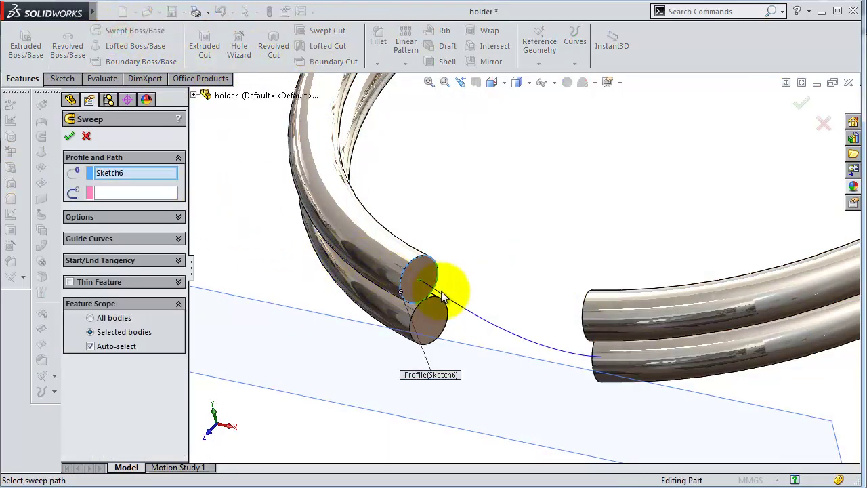
{"action": "left_click", "coordinate": [170, 194]}
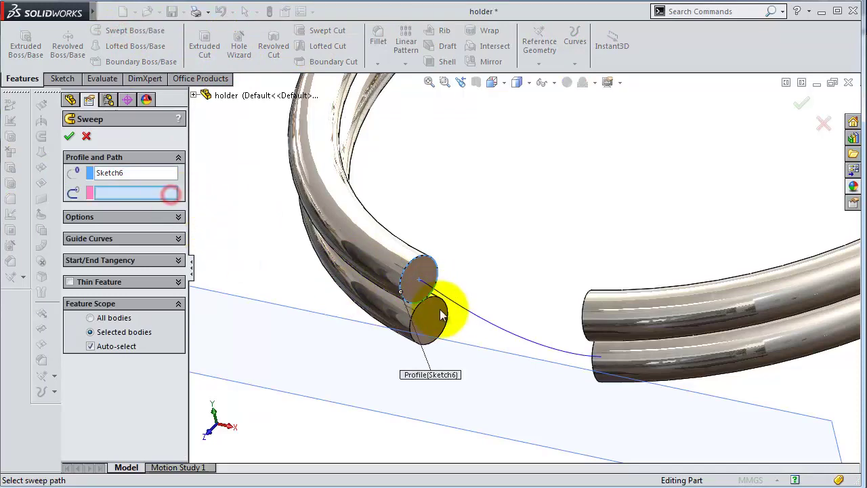
{"action": "left_click", "coordinate": [466, 306]}
{"action": "middle_click_drag", "start_coordinate": [564, 374], "coordinate": [644, 313]}
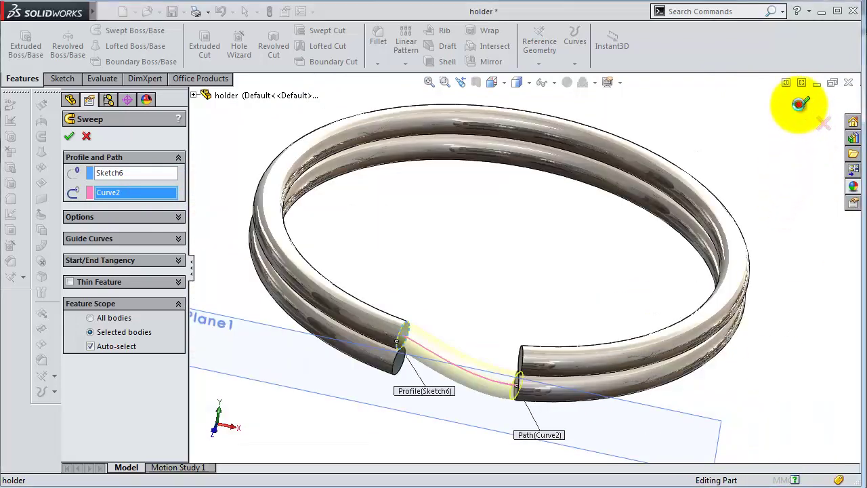
{"action": "left_click", "coordinate": [801, 102]}
{"action": "mouse_move", "coordinate": [539, 324]}
{"action": "middle_mouse_down"}
{"action": "mouse_move", "coordinate": [538, 271]}
{"action": "mouse_move", "coordinate": [547, 306]}
{"action": "mouse_move", "coordinate": [686, 430]}
{"action": "middle_mouse_up"}
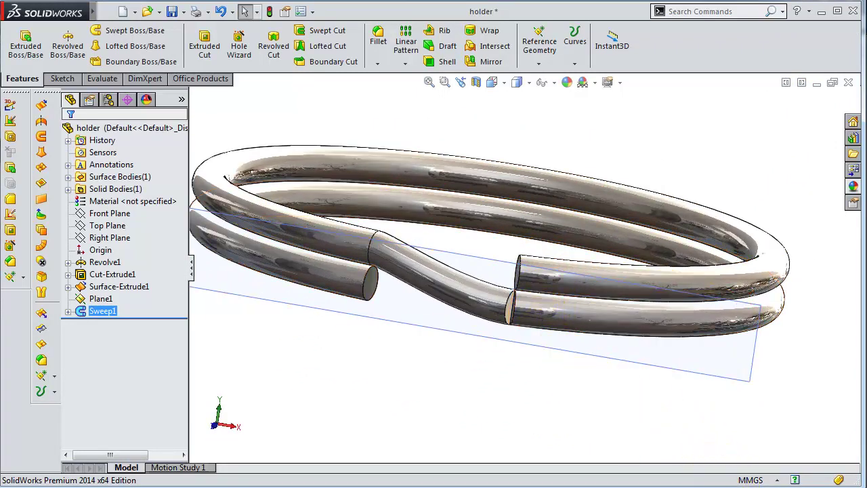
Change Sweep1's orientation/twist type to Follow Path.
{"action": "scroll", "coordinate": [501, 298], "scroll_direction": "down", "scroll_amount": 5}
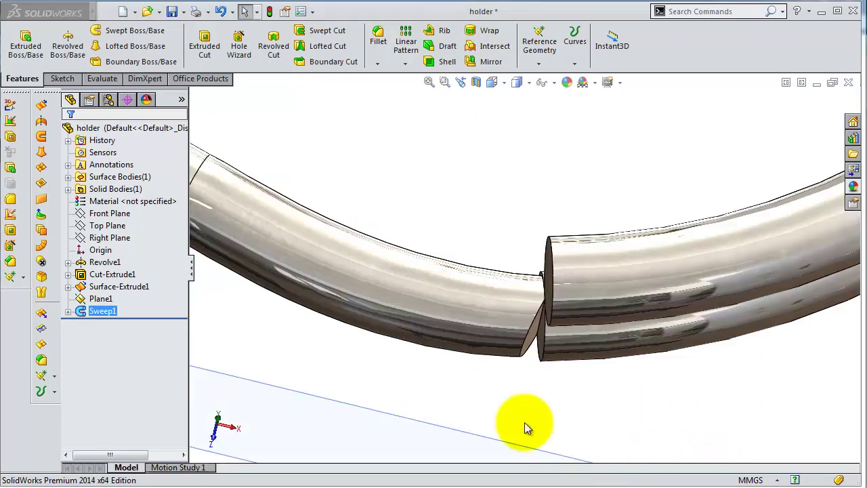
{"action": "left_click", "coordinate": [95, 313]}
{"action": "left_click", "coordinate": [91, 308]}
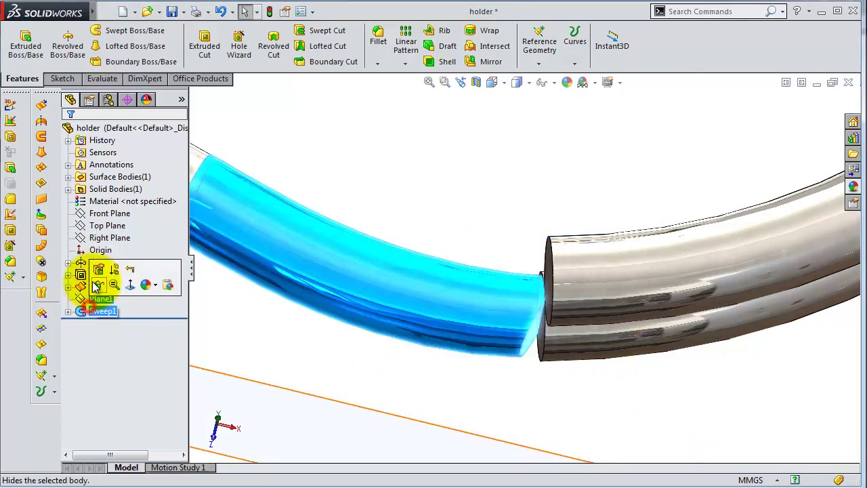
{"action": "left_click", "coordinate": [105, 244]}
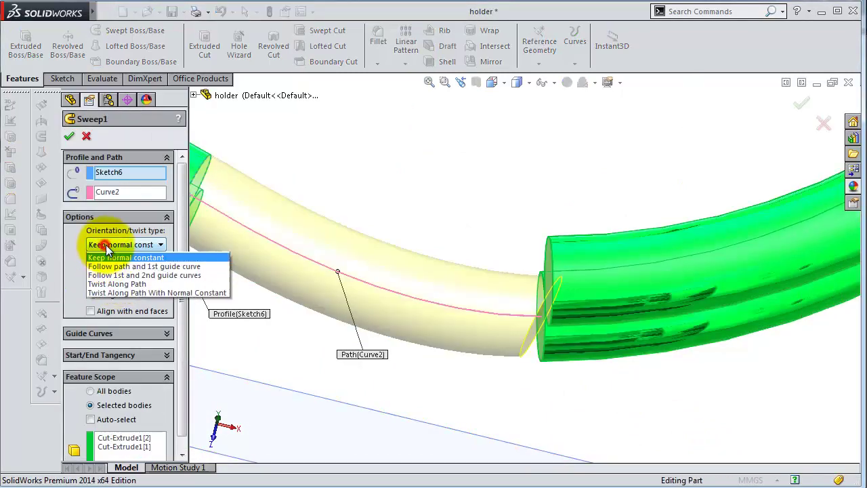
{"action": "left_click", "coordinate": [110, 256]}
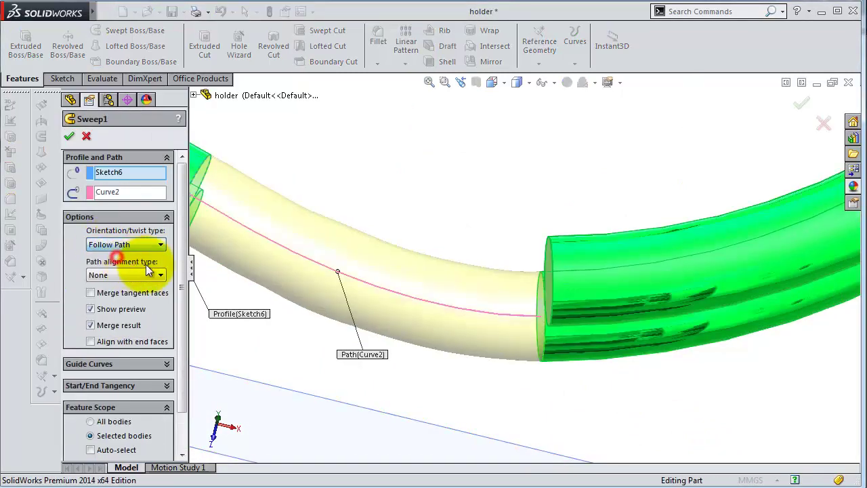
{"action": "left_click", "coordinate": [801, 110]}
{"action": "mouse_move", "coordinate": [678, 308]}
{"action": "middle_mouse_down"}
{"action": "mouse_move", "coordinate": [489, 213]}
{"action": "mouse_move", "coordinate": [501, 149]}
{"action": "mouse_move", "coordinate": [480, 145]}
{"action": "mouse_move", "coordinate": [491, 120]}
{"action": "mouse_move", "coordinate": [499, 145]}
{"action": "middle_mouse_up"}
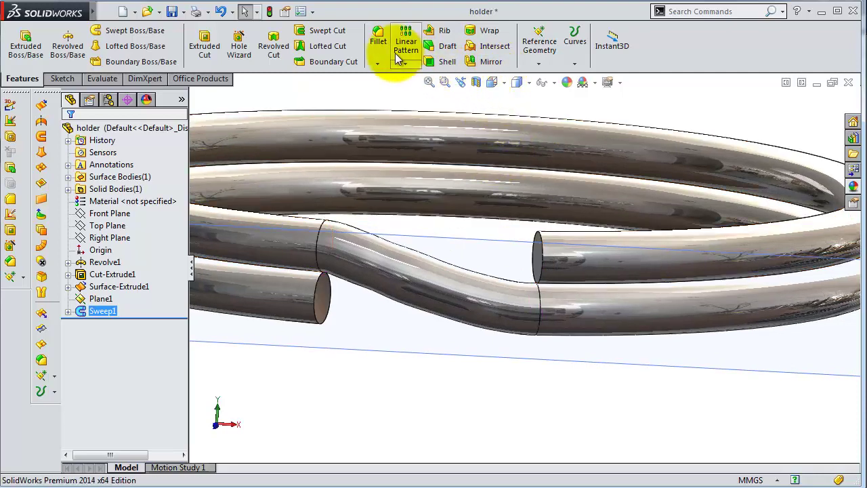
{"action": "left_click", "coordinate": [378, 36]}
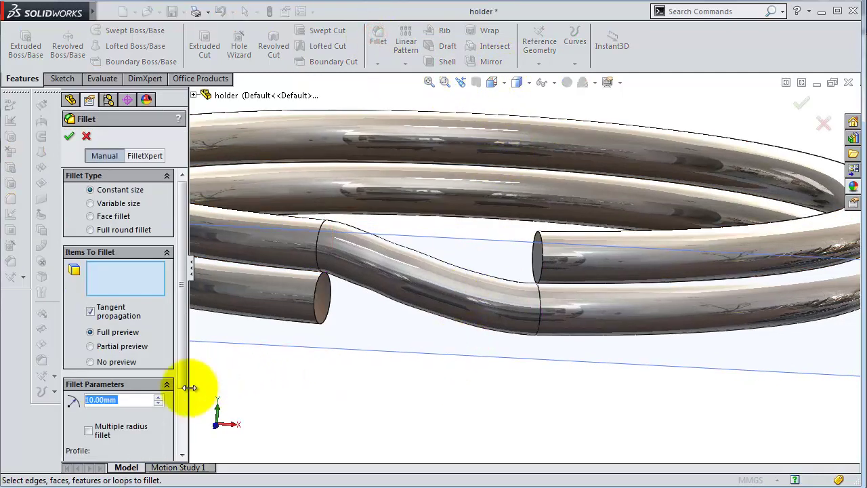
Apply a 0.25 mm fillet to the left and right tubes' open end edges.
{"action": "type", "text": "0,"}
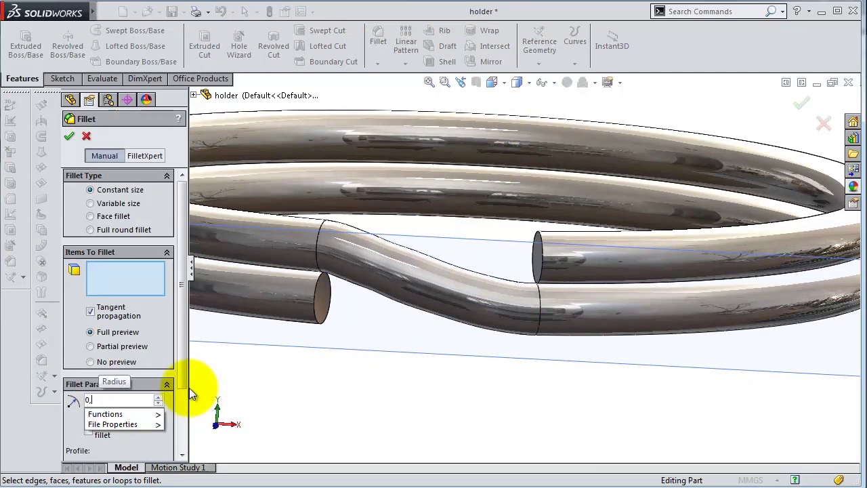
{"action": "type", "text": "25"}
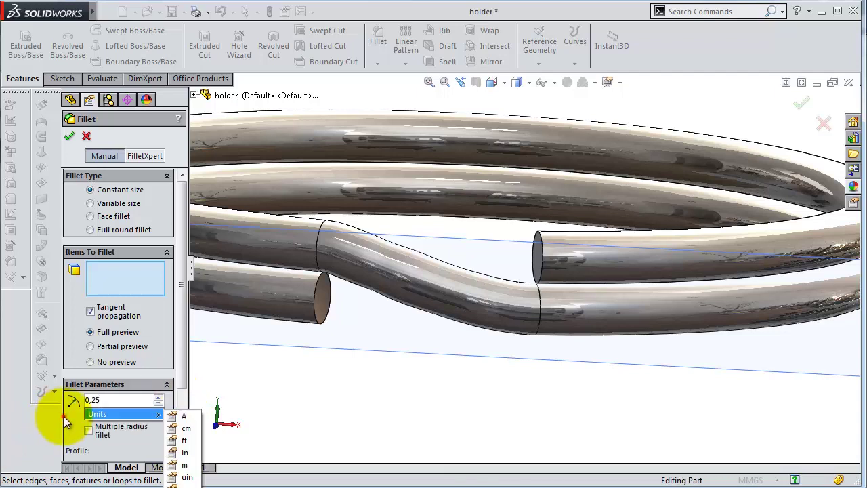
{"action": "left_click", "coordinate": [64, 415]}
{"action": "left_click", "coordinate": [538, 259]}
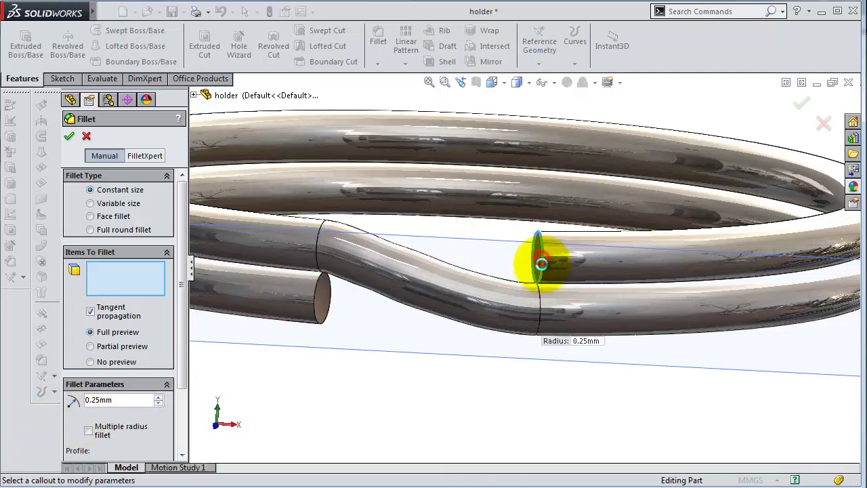
{"action": "left_click", "coordinate": [313, 307]}
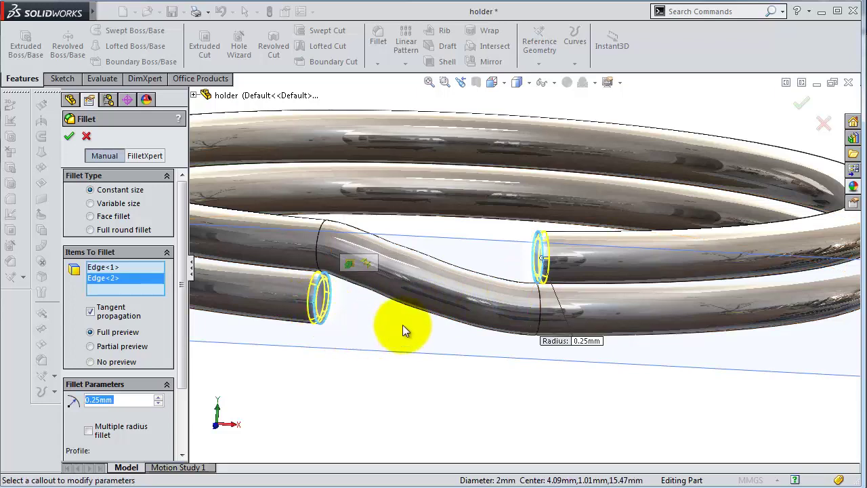
{"action": "left_click", "coordinate": [804, 101]}
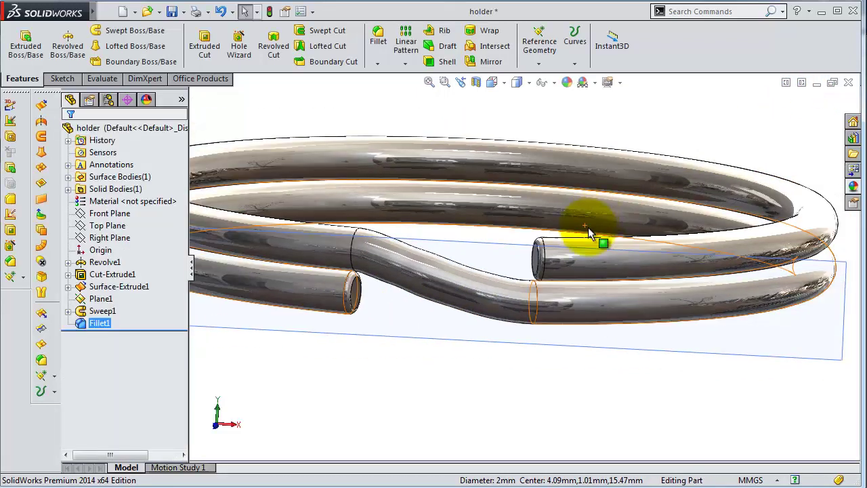
Hide Plane1 and orbit for a final look at the double ring.
{"action": "left_click", "coordinate": [586, 395]}
{"action": "left_click", "coordinate": [778, 327]}
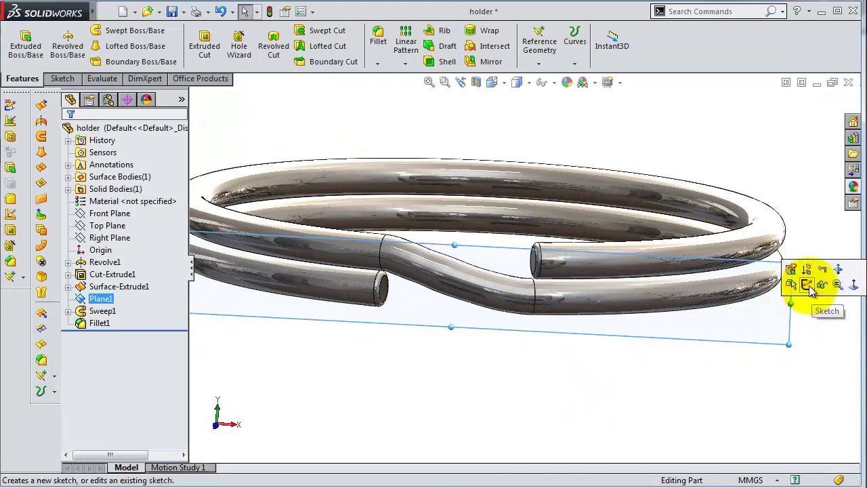
{"action": "left_click", "coordinate": [822, 285]}
{"action": "middle_click_drag", "start_coordinate": [740, 294], "coordinate": [699, 344]}
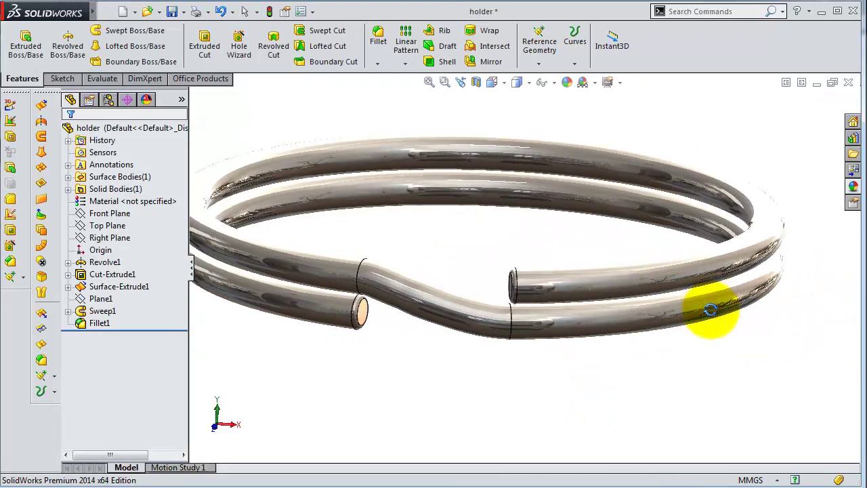
{"action": "scroll", "coordinate": [630, 306], "scroll_direction": "down", "scroll_amount": 3}
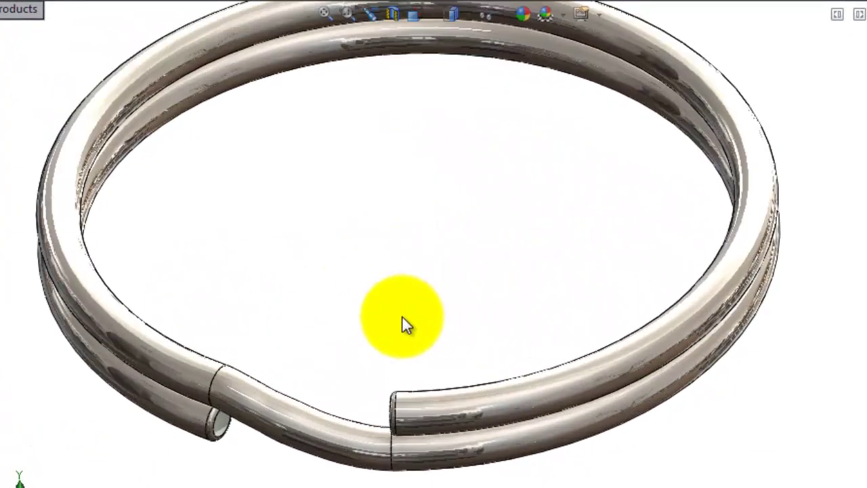
{"action": "mouse_move", "coordinate": [403, 323]}
{"action": "middle_mouse_down"}
{"action": "mouse_move", "coordinate": [415, 281]}
{"action": "mouse_move", "coordinate": [396, 181]}
{"action": "mouse_move", "coordinate": [442, 180]}
{"action": "middle_mouse_up"}
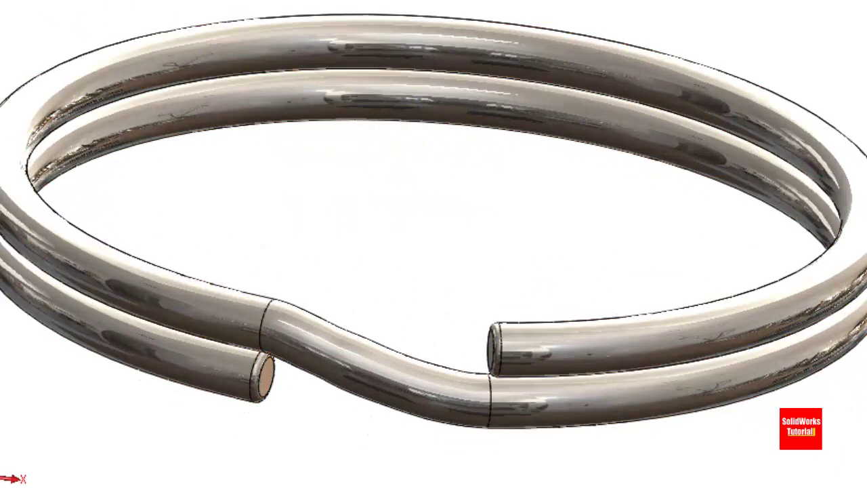